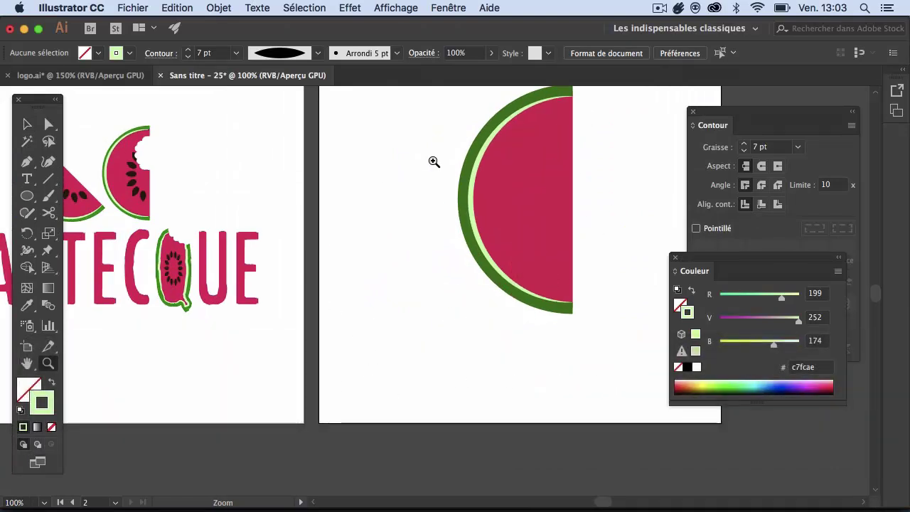
Step: Move the half-watermelon's shapes slightly down and left on the artboard and align them with one another
{"action": "left_click", "coordinate": [27, 125]}
{"action": "left_click_drag", "start_coordinate": [499, 231], "coordinate": [477, 247]}
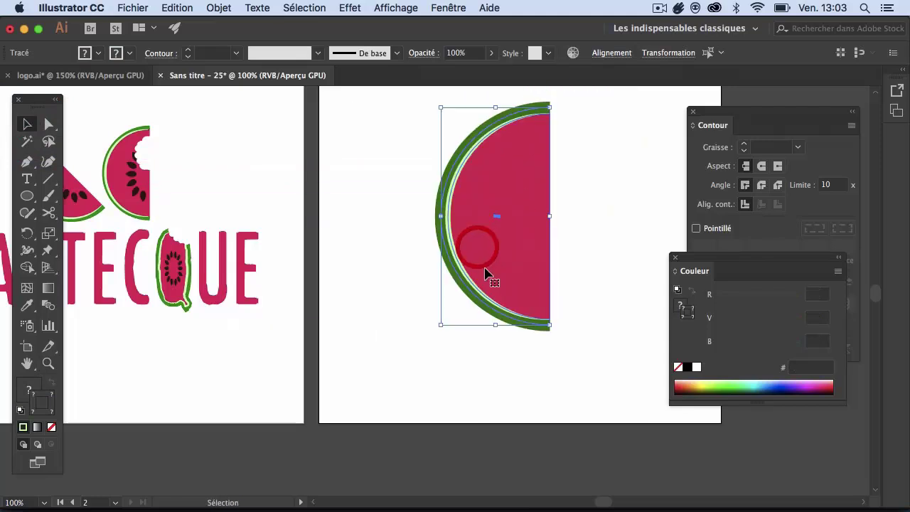
{"action": "left_click", "coordinate": [604, 186]}
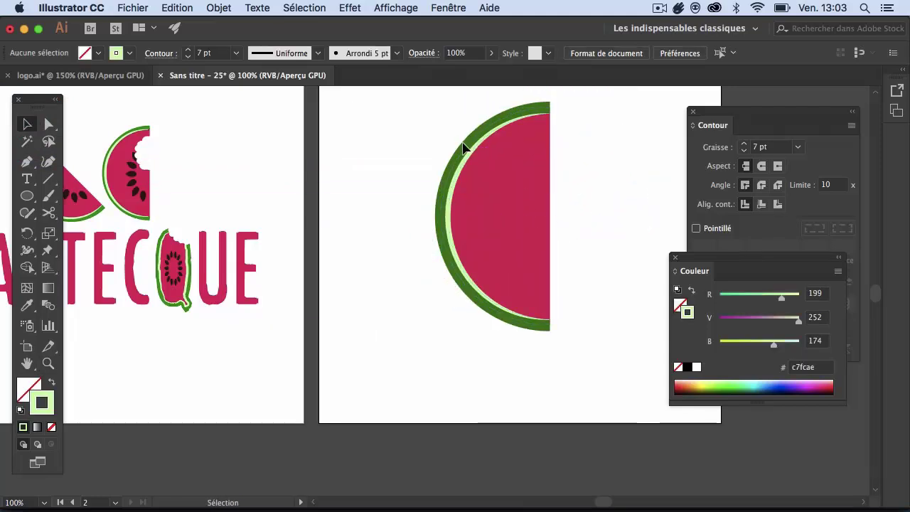
{"action": "left_click", "coordinate": [536, 182]}
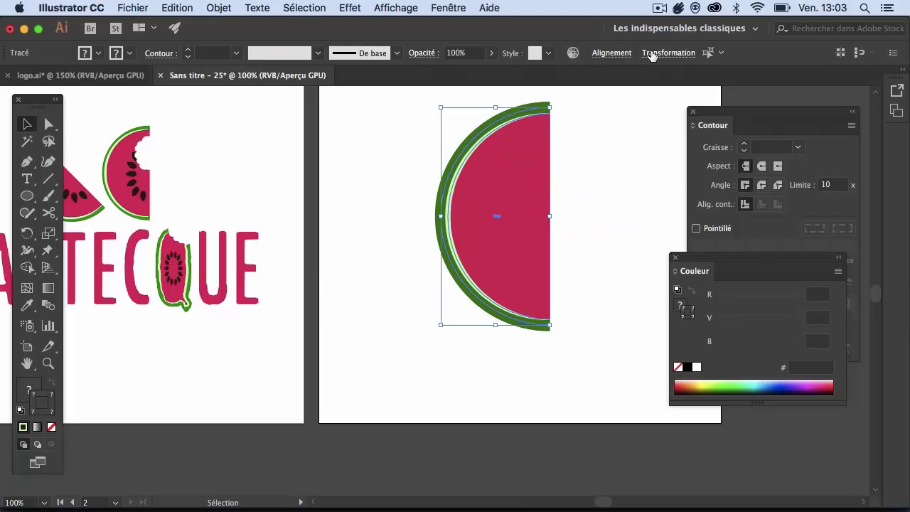
{"action": "left_click", "coordinate": [603, 55]}
{"action": "left_click", "coordinate": [592, 92]}
{"action": "left_click", "coordinate": [616, 213]}
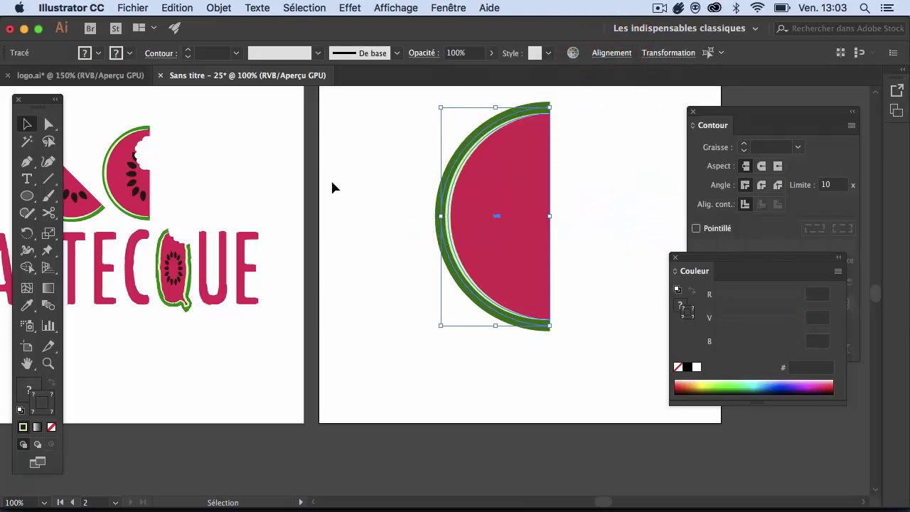
Step: Group the half-watermelon's shapes and move the group toward the artboard's right edge
{"action": "left_click", "coordinate": [207, 10]}
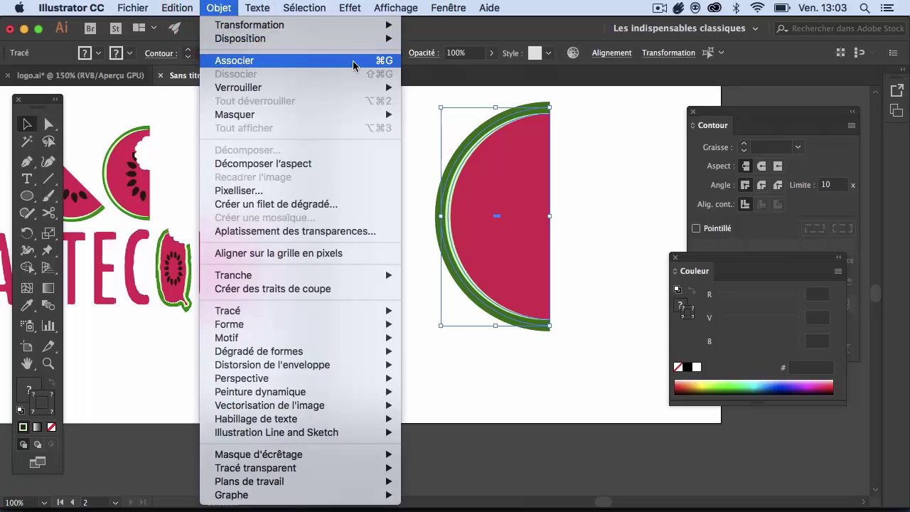
{"action": "left_click", "coordinate": [384, 60]}
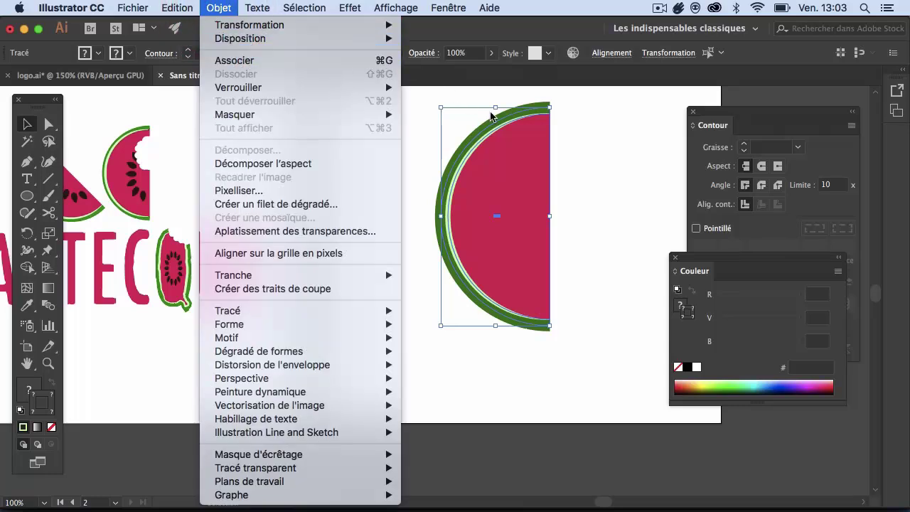
{"action": "left_click", "coordinate": [593, 132]}
{"action": "left_click_drag", "start_coordinate": [513, 178], "coordinate": [566, 178]}
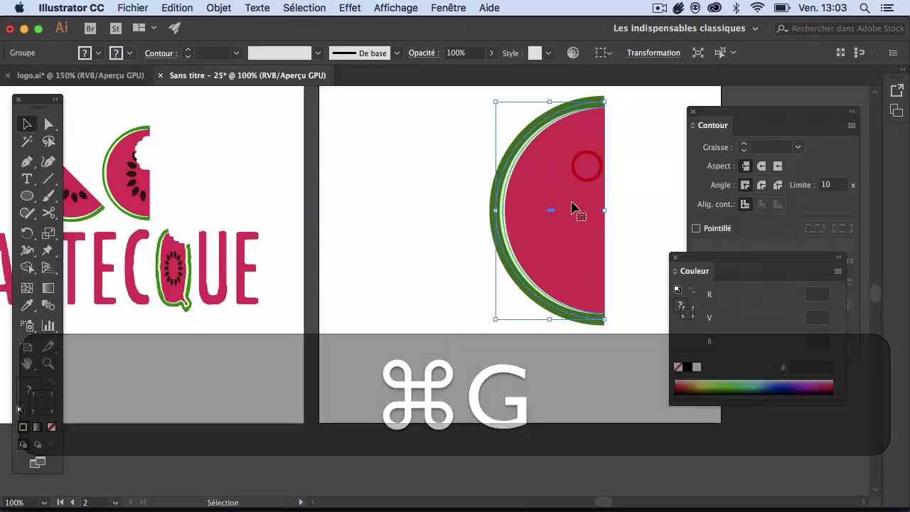
{"action": "left_click", "coordinate": [440, 234]}
{"action": "left_click_drag", "start_coordinate": [500, 245], "coordinate": [577, 249]}
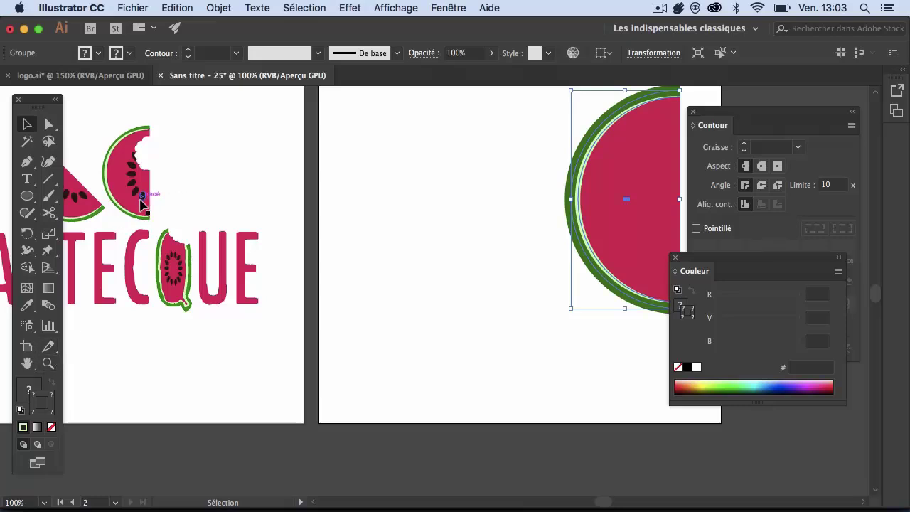
Step: Examine the seed shapes in the bitten watermelon slice of the finished logo up close
{"action": "left_click", "coordinate": [48, 364]}
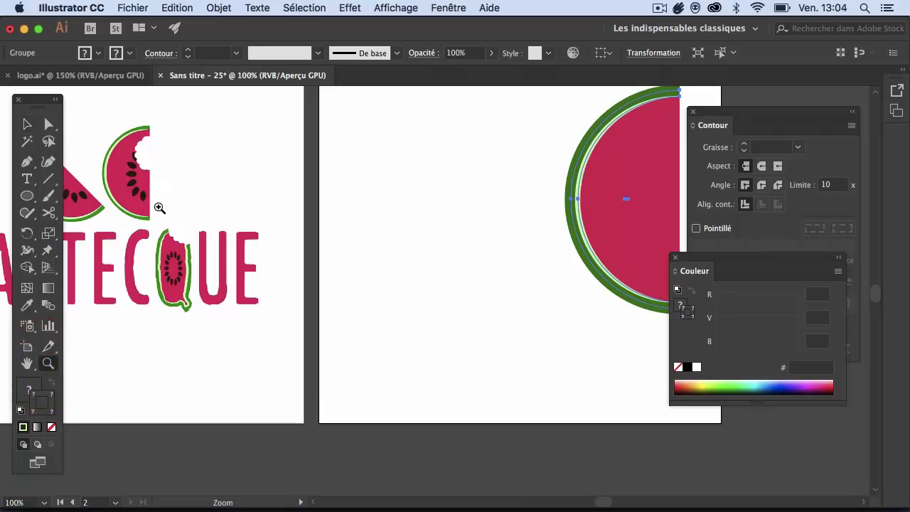
{"action": "left_click", "coordinate": [146, 204]}
{"action": "left_click", "coordinate": [393, 268]}
{"action": "left_click", "coordinate": [434, 274]}
{"action": "left_click", "coordinate": [417, 319]}
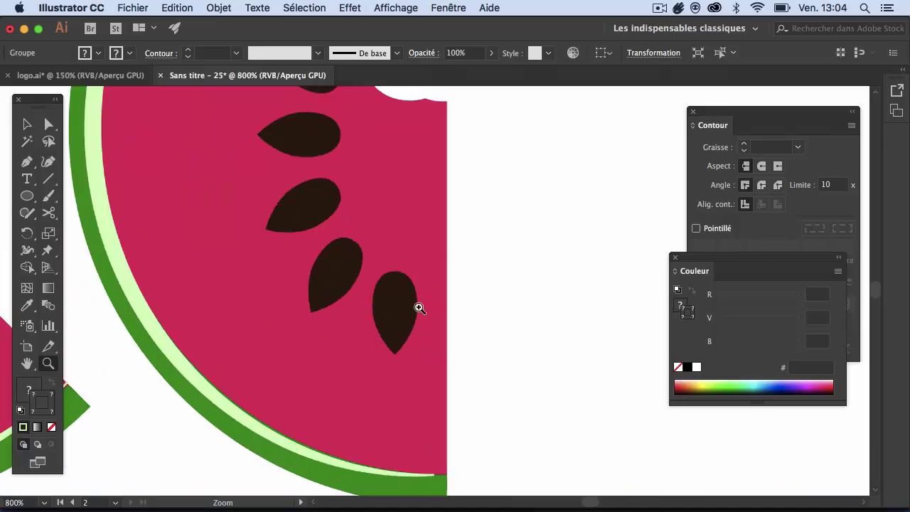
{"action": "left_click", "coordinate": [470, 309], "text": "alt"}
{"action": "left_click", "coordinate": [479, 309], "text": "alt"}
{"action": "left_click", "coordinate": [482, 307], "text": "alt"}
{"action": "left_click", "coordinate": [484, 306], "text": "alt"}
{"action": "left_click", "coordinate": [485, 306], "text": "alt"}
{"action": "left_click", "coordinate": [487, 306], "text": "alt"}
{"action": "left_click", "coordinate": [489, 306], "text": "alt"}
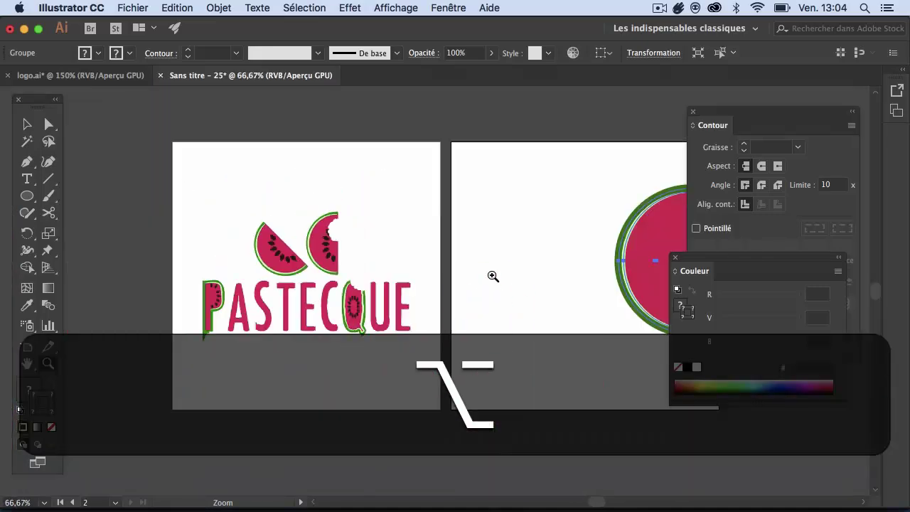
Step: Draw a small ellipse, slightly taller than wide, in the empty area beside the half-watermelon
{"action": "left_click", "coordinate": [497, 274]}
{"action": "left_click_drag", "start_coordinate": [508, 270], "coordinate": [397, 276]}
{"action": "left_click", "coordinate": [29, 198]}
{"action": "mouse_move", "coordinate": [370, 221]}
{"action": "left_mouse_down"}
{"action": "mouse_move", "coordinate": [394, 261]}
{"action": "mouse_move", "coordinate": [416, 274]}
{"action": "left_mouse_up"}
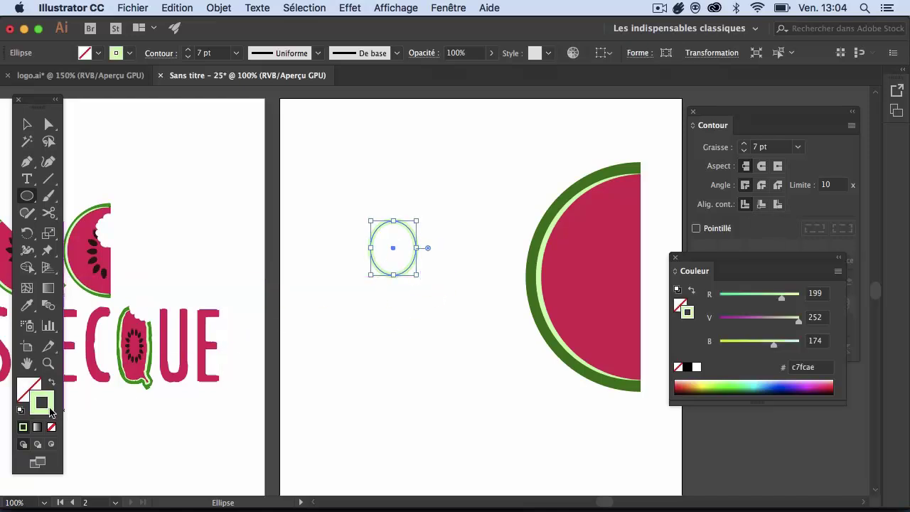
Step: Give the ellipse no stroke and a very dark brown fill, #210f03
{"action": "left_click", "coordinate": [51, 384]}
{"action": "double_click", "coordinate": [28, 389]}
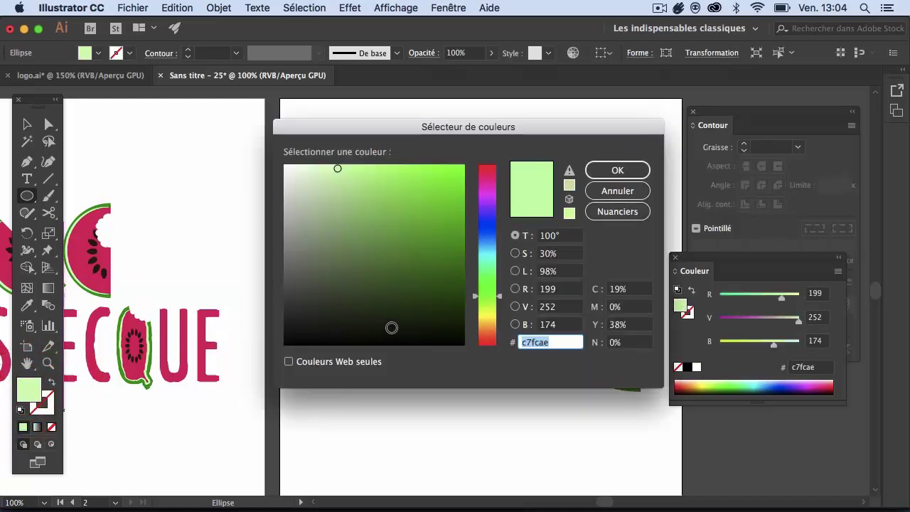
{"action": "left_click_drag", "start_coordinate": [476, 322], "coordinate": [448, 321]}
{"action": "left_click", "coordinate": [610, 170]}
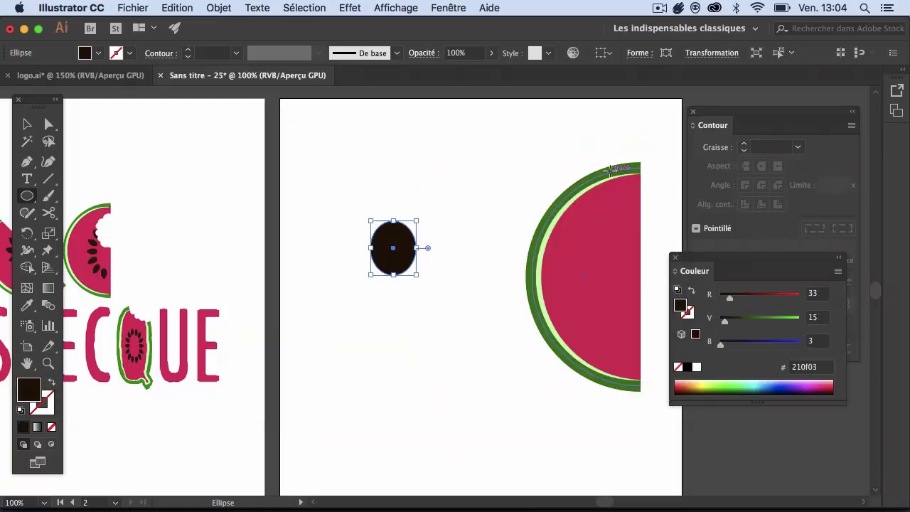
{"action": "key", "text": "v"}
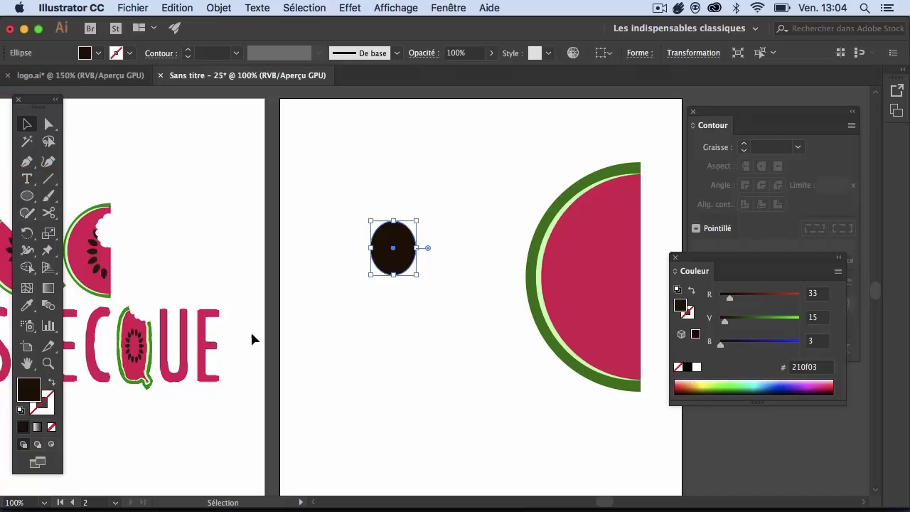
Step: Try pulling the ellipse's top anchor point straight up and converting it to a corner point
{"action": "left_click", "coordinate": [369, 330]}
{"action": "left_click", "coordinate": [401, 260]}
{"action": "left_click", "coordinate": [49, 125]}
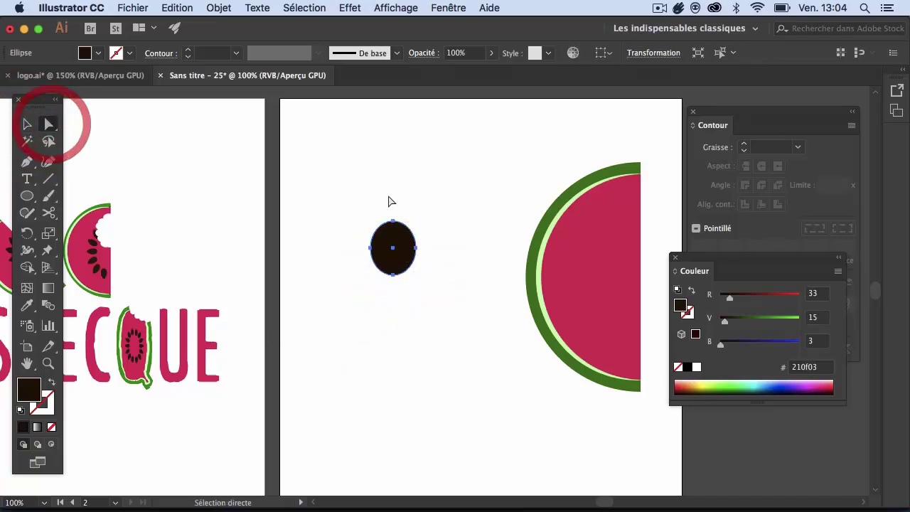
{"action": "left_click", "coordinate": [388, 187]}
{"action": "left_click_drag", "start_coordinate": [401, 226], "coordinate": [402, 226]}
{"action": "left_click_drag", "start_coordinate": [393, 221], "coordinate": [420, 214]}
{"action": "left_click", "coordinate": [422, 157]}
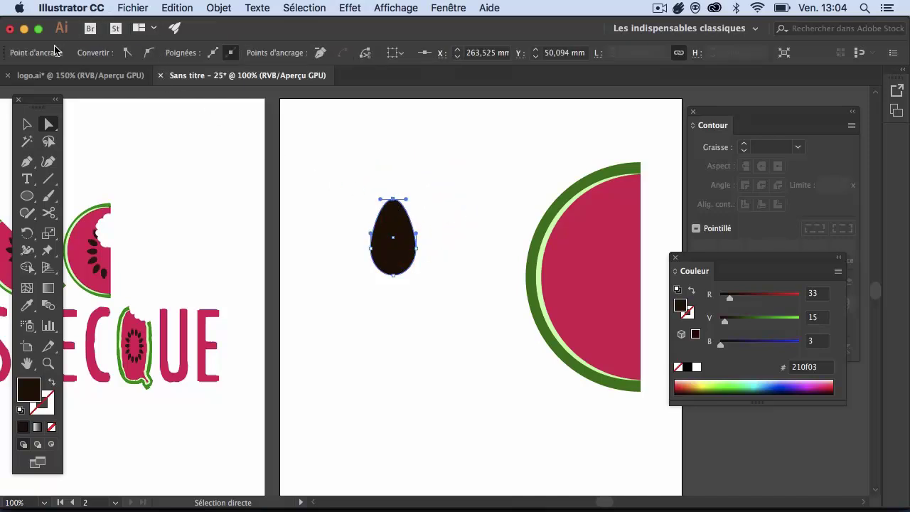
{"action": "left_click", "coordinate": [126, 53]}
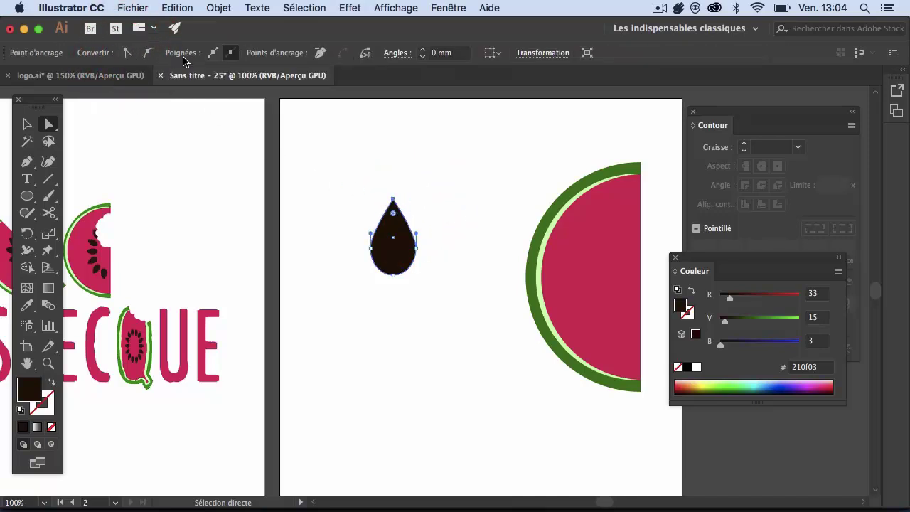
Step: Undo the corner conversion and the upward move of the ellipse's top anchor point
{"action": "key", "text": "super+z"}
{"action": "key", "text": "super+z"}
{"action": "key", "text": "super+z"}
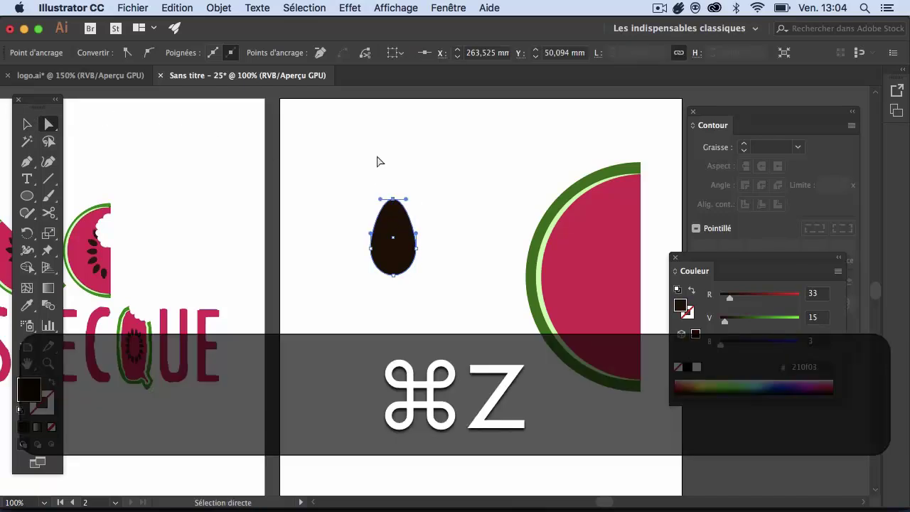
{"action": "key", "text": "super+z"}
{"action": "key", "text": "super+z"}
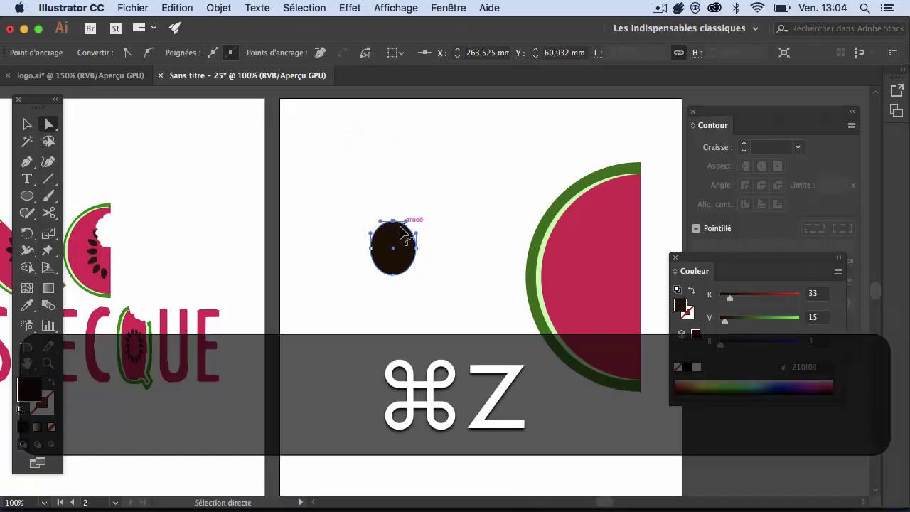
{"action": "key", "text": "super+z"}
Step: Shape the ellipse into a pointed seed by raising its top anchor to about Y 48 mm and converting it to a corner point
{"action": "left_click_drag", "start_coordinate": [393, 221], "coordinate": [393, 205]}
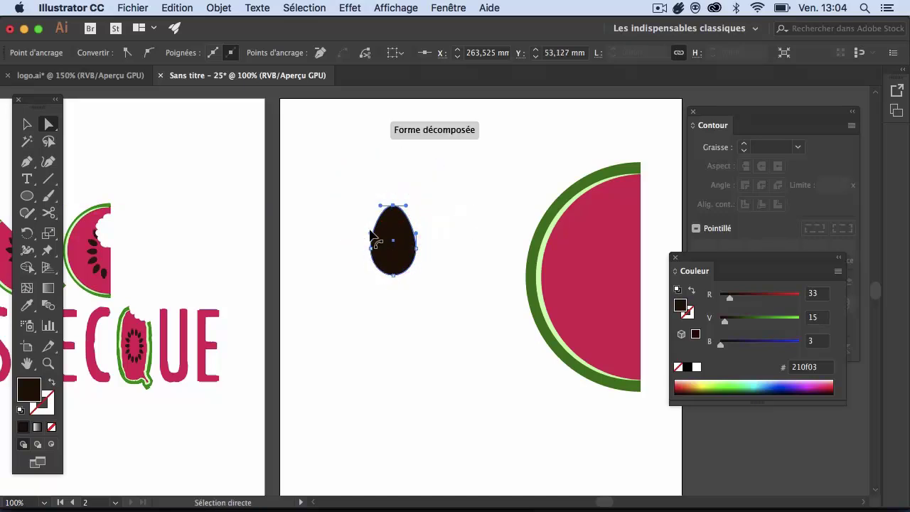
{"action": "left_click", "coordinate": [128, 54]}
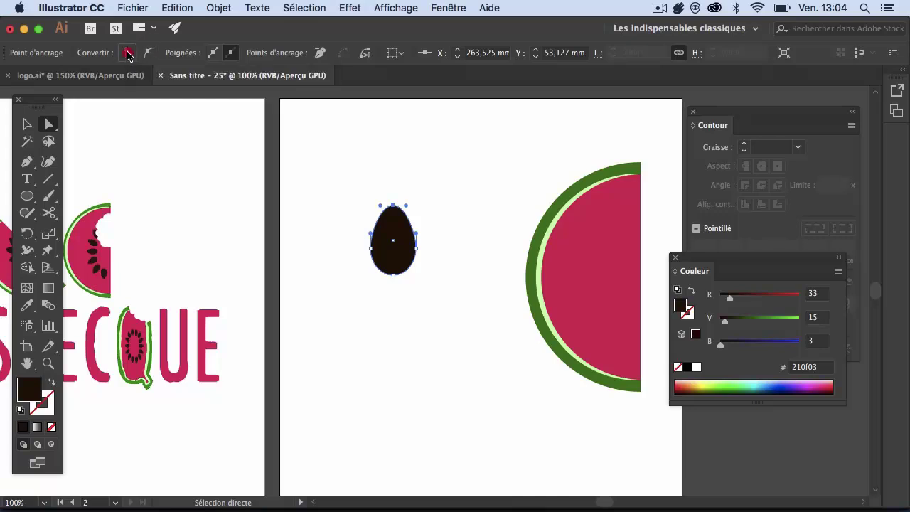
{"action": "left_click", "coordinate": [381, 181]}
{"action": "left_click_drag", "start_coordinate": [369, 186], "coordinate": [393, 194]}
{"action": "left_click", "coordinate": [423, 169]}
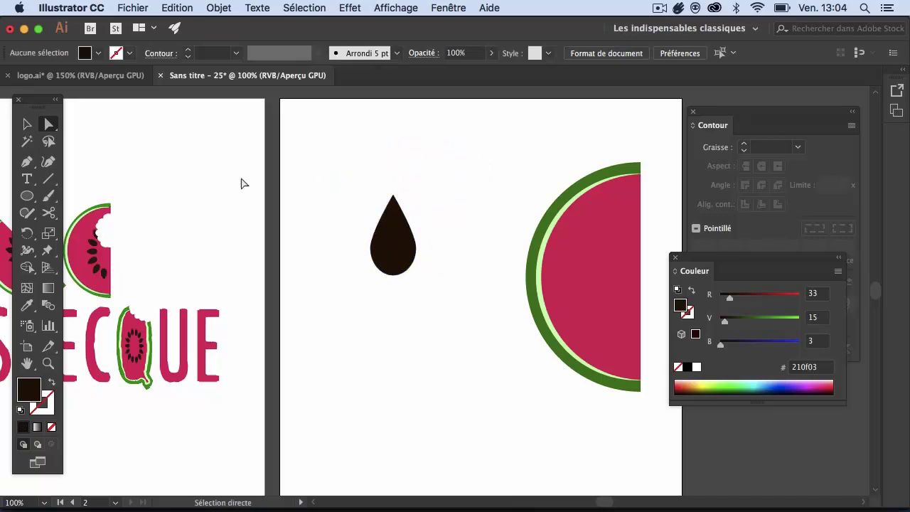
Step: Try turning the seed upside down so its tip points downward, and undo the change
{"action": "left_click", "coordinate": [27, 125]}
{"action": "left_click", "coordinate": [386, 246]}
{"action": "left_click_drag", "start_coordinate": [420, 191], "coordinate": [354, 298]}
{"action": "left_click", "coordinate": [391, 337]}
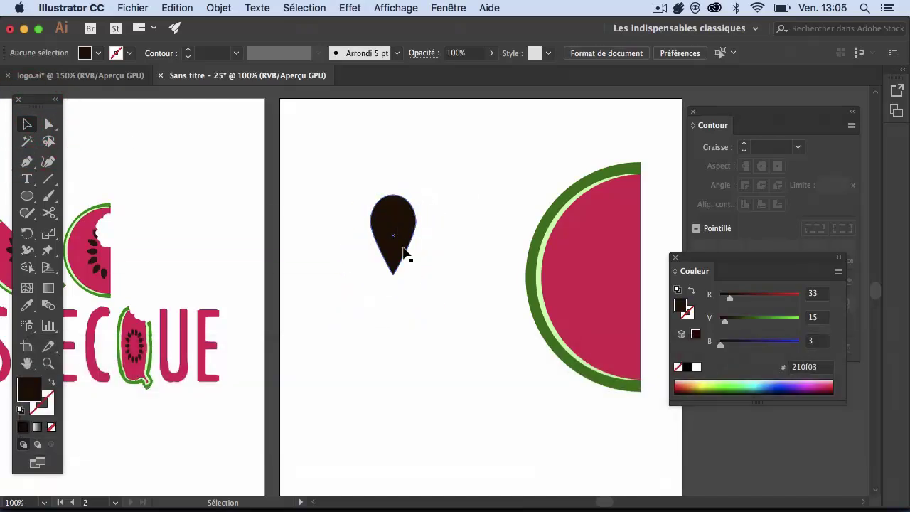
{"action": "key", "text": "super+z"}
{"action": "left_click", "coordinate": [430, 286]}
Step: Directly select the anchor point at the seed's tip and round that corner slightly
{"action": "left_click_drag", "start_coordinate": [385, 177], "coordinate": [416, 210]}
{"action": "left_click", "coordinate": [432, 173]}
{"action": "left_click", "coordinate": [393, 195]}
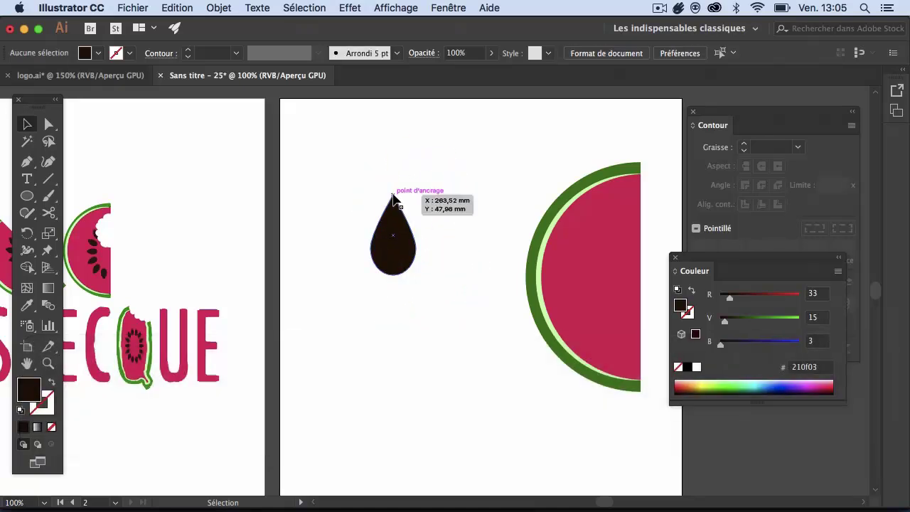
{"action": "left_click", "coordinate": [394, 162]}
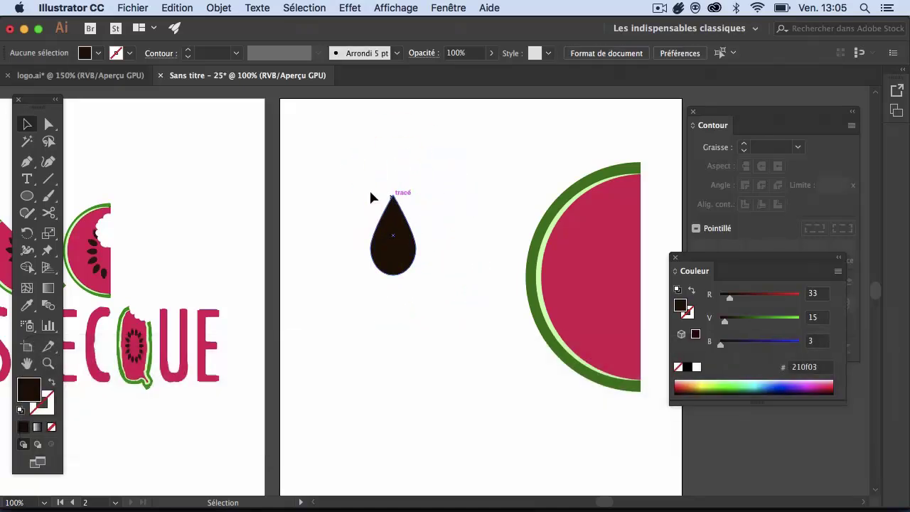
{"action": "left_click", "coordinate": [47, 125]}
{"action": "left_click", "coordinate": [393, 194]}
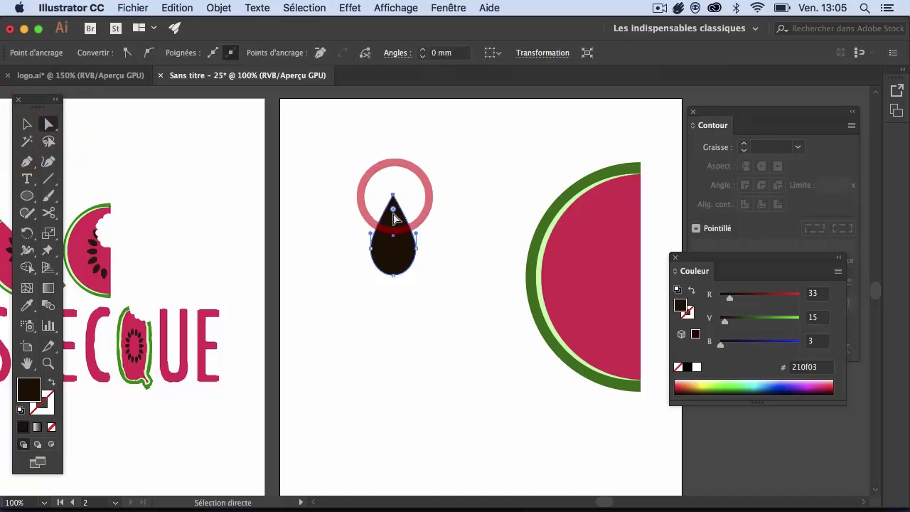
{"action": "left_click_drag", "start_coordinate": [395, 213], "coordinate": [394, 209]}
{"action": "left_click", "coordinate": [416, 182]}
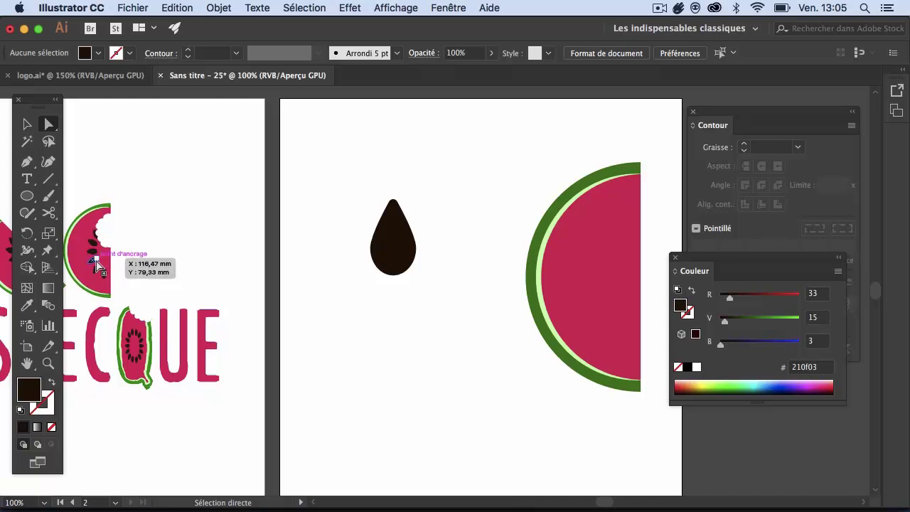
Step: Move the seed to the lower part of the artboard, below and left of the half-watermelon
{"action": "left_click", "coordinate": [28, 127]}
{"action": "left_click_drag", "start_coordinate": [400, 242], "coordinate": [369, 251]}
{"action": "key", "text": "space"}
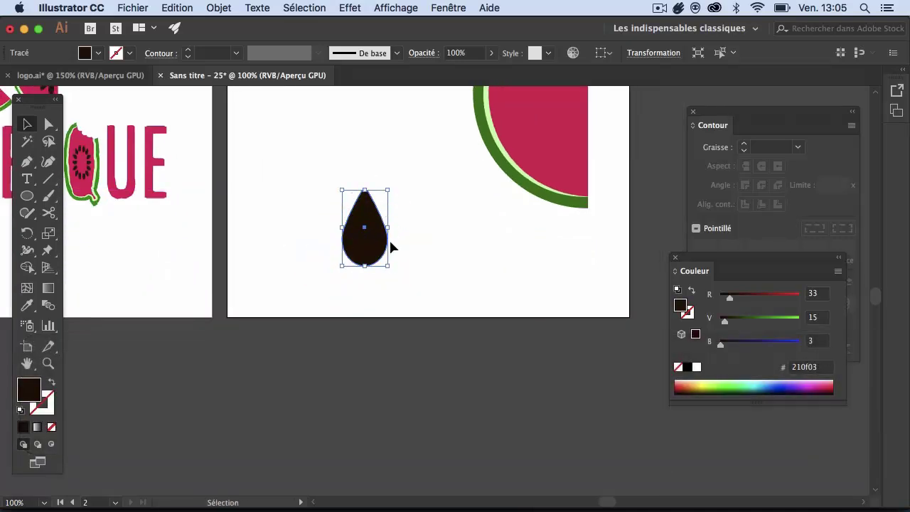
Step: Try copying the seed horizontally about 29 mm to its right, and undo the copy
{"action": "key", "text": "alt"}
{"action": "left_click_drag", "start_coordinate": [377, 254], "coordinate": [435, 252]}
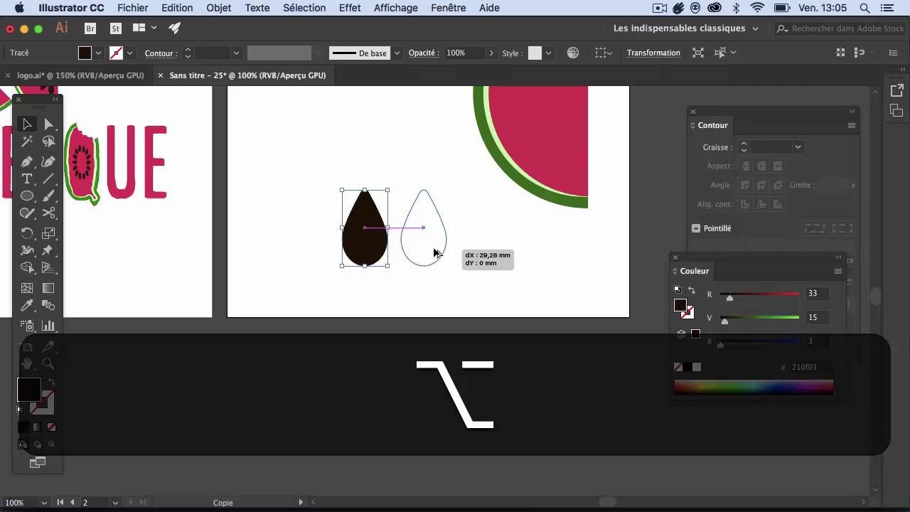
{"action": "left_click_drag", "start_coordinate": [435, 252], "coordinate": [436, 251]}
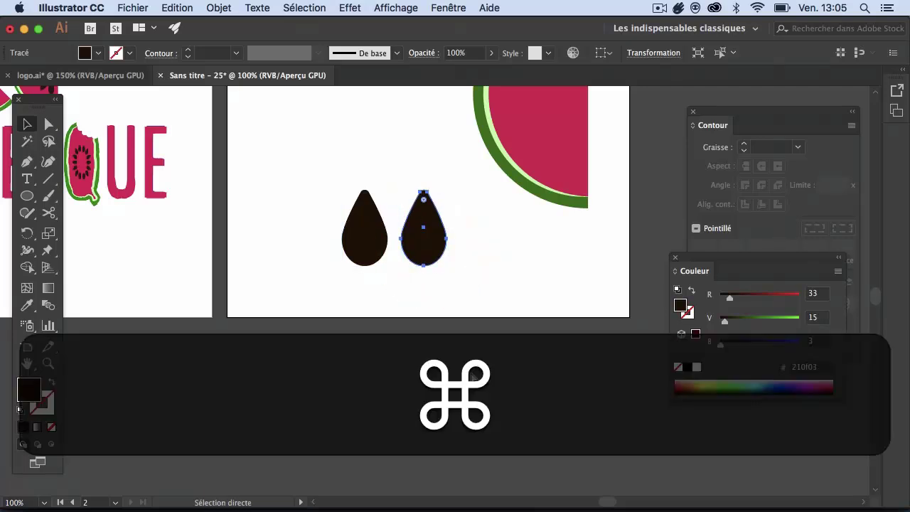
{"action": "key", "text": "super+z"}
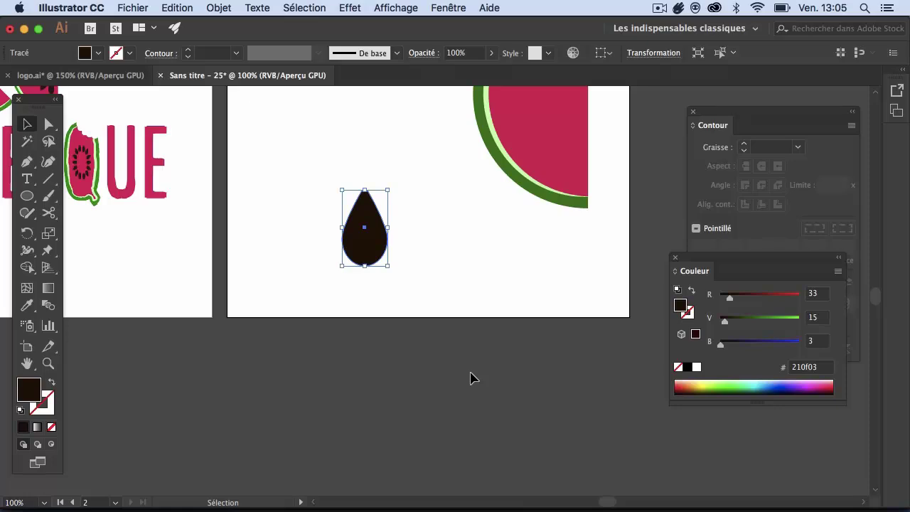
Step: Open the Move settings for the seed and compare the result with the preview off and on
{"action": "left_click", "coordinate": [228, 8]}
{"action": "mouse_move", "coordinate": [233, 27]}
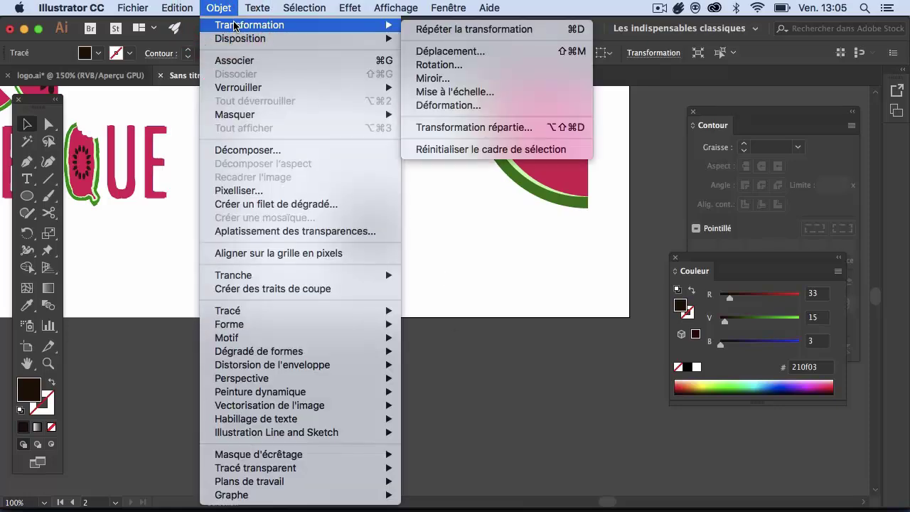
{"action": "left_click", "coordinate": [446, 51]}
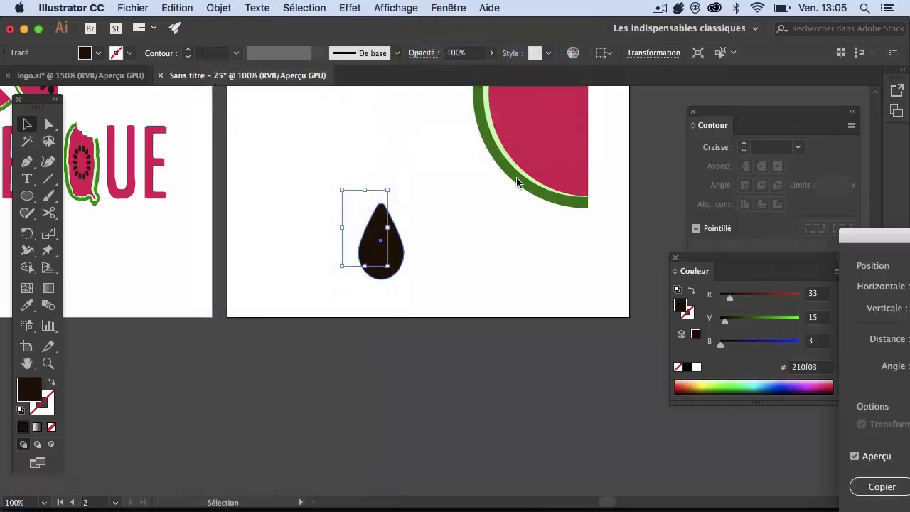
{"action": "left_click_drag", "start_coordinate": [873, 241], "coordinate": [555, 118]}
{"action": "left_click", "coordinate": [545, 335]}
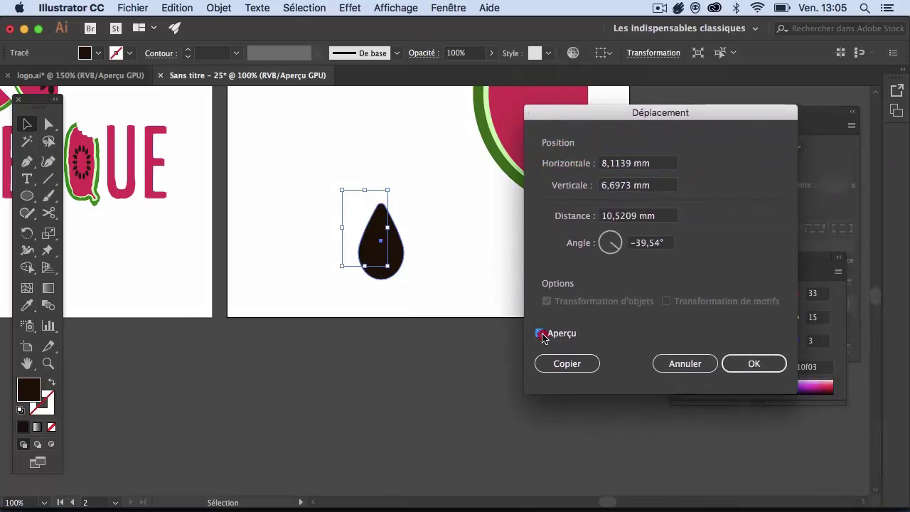
{"action": "left_click", "coordinate": [541, 335]}
{"action": "left_click", "coordinate": [541, 334]}
{"action": "left_click", "coordinate": [540, 334]}
Step: Try a horizontal offset of 15 mm for the seed
{"action": "left_click_drag", "start_coordinate": [637, 165], "coordinate": [604, 163]}
{"action": "type", "text": "15"}
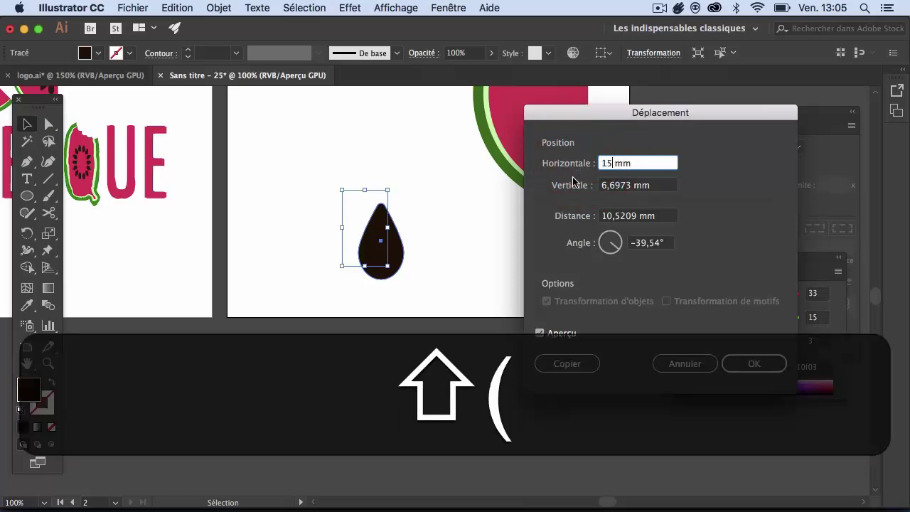
{"action": "left_click", "coordinate": [626, 185]}
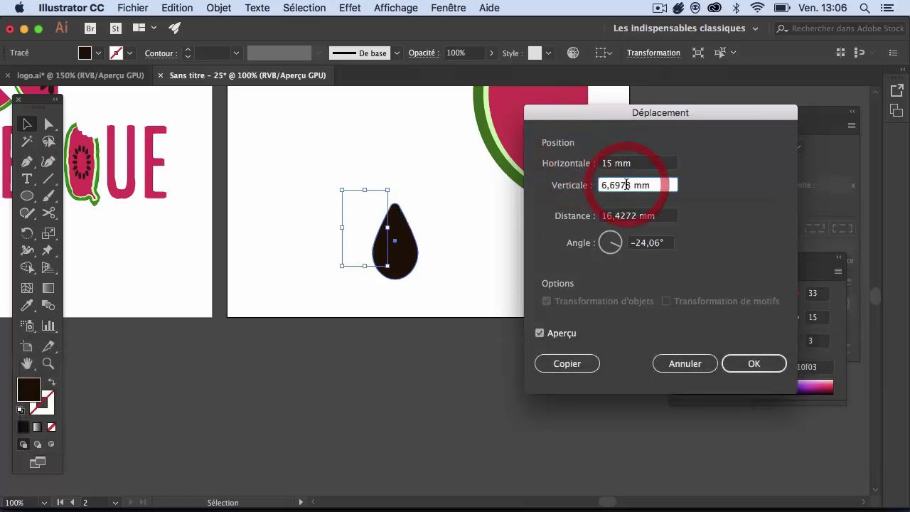
Step: Set the seed's move offset to 30 mm horizontally and 5 mm vertically
{"action": "double_click", "coordinate": [610, 164]}
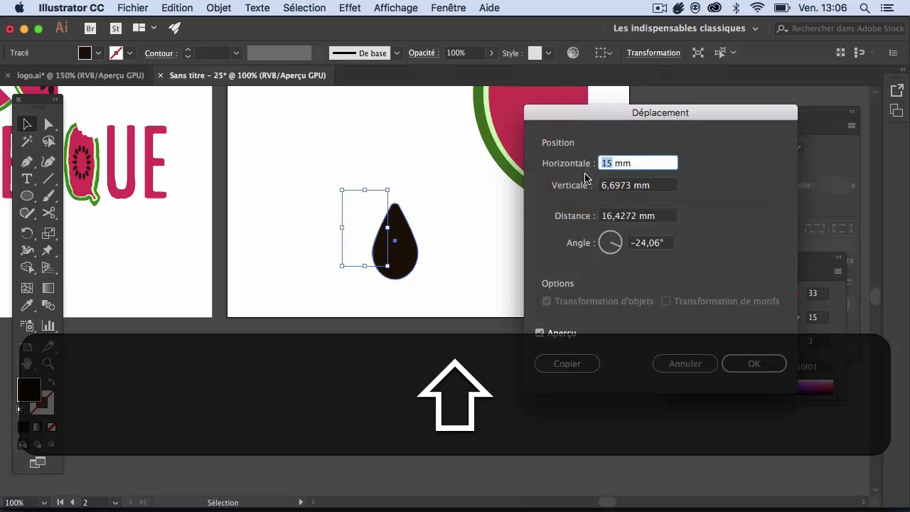
{"action": "type", "text": "30"}
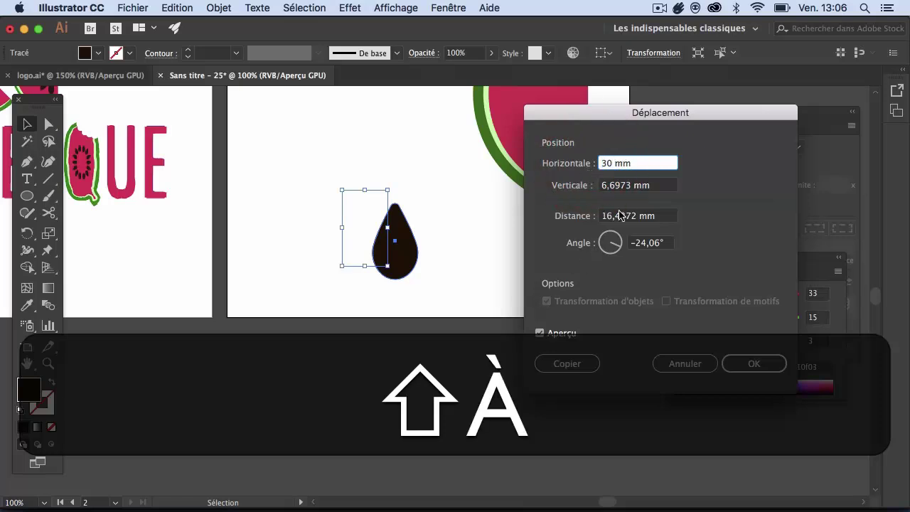
{"action": "left_click", "coordinate": [636, 185]}
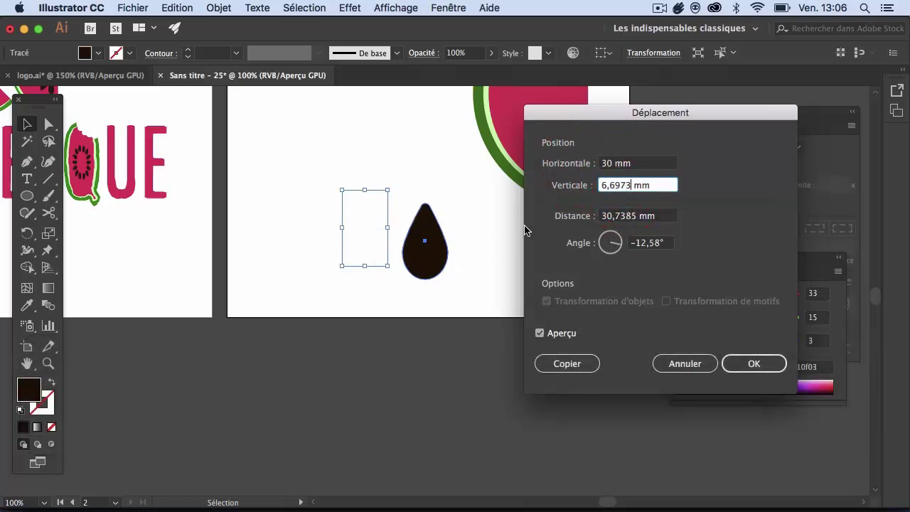
{"action": "double_click", "coordinate": [622, 184]}
{"action": "type", "text": "5"}
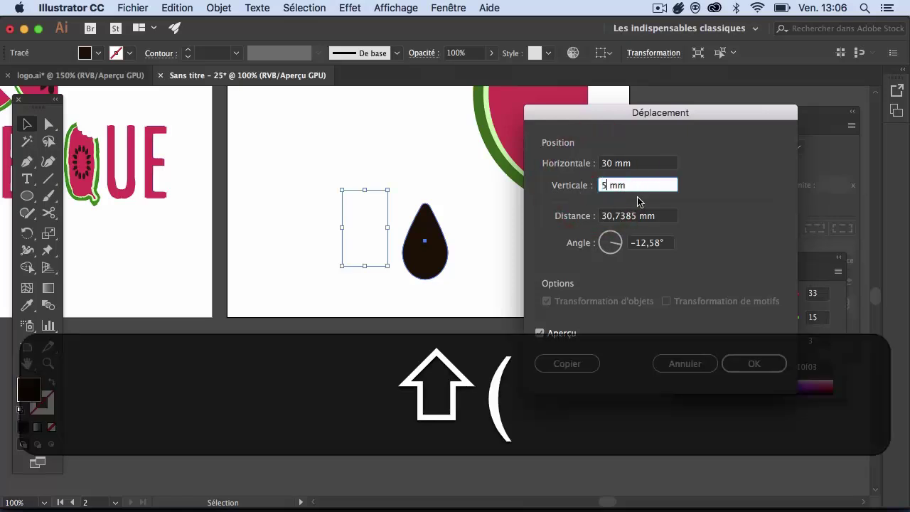
{"action": "left_click", "coordinate": [621, 165]}
{"action": "left_click", "coordinate": [614, 163]}
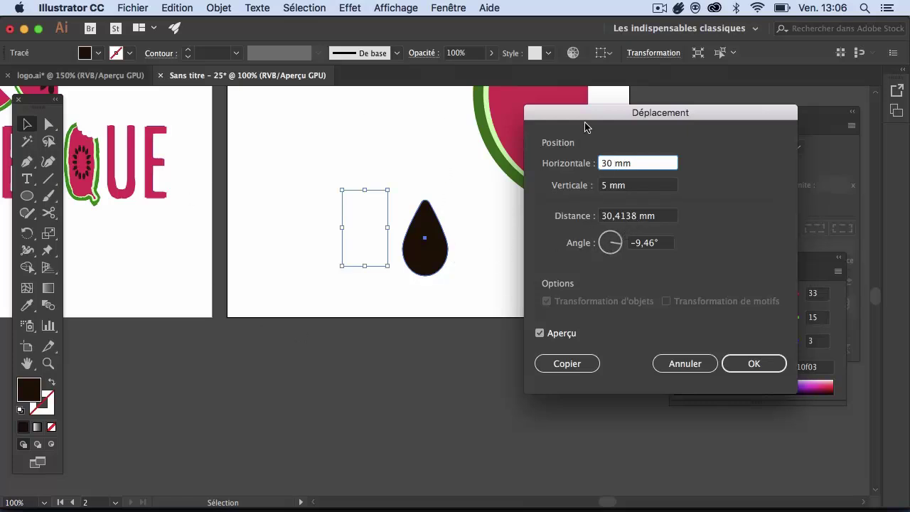
Step: Try moving the seed by a distance of 30 mm at an angle of -30°, comparing with the preview off and on
{"action": "left_click", "coordinate": [632, 216]}
{"action": "left_click_drag", "start_coordinate": [630, 213], "coordinate": [583, 213]}
{"action": "type", "text": "30"}
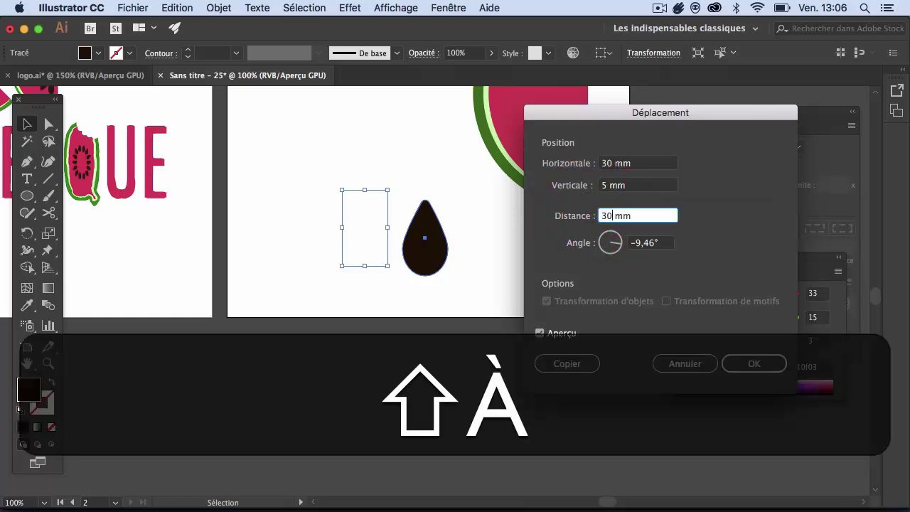
{"action": "left_click", "coordinate": [647, 242]}
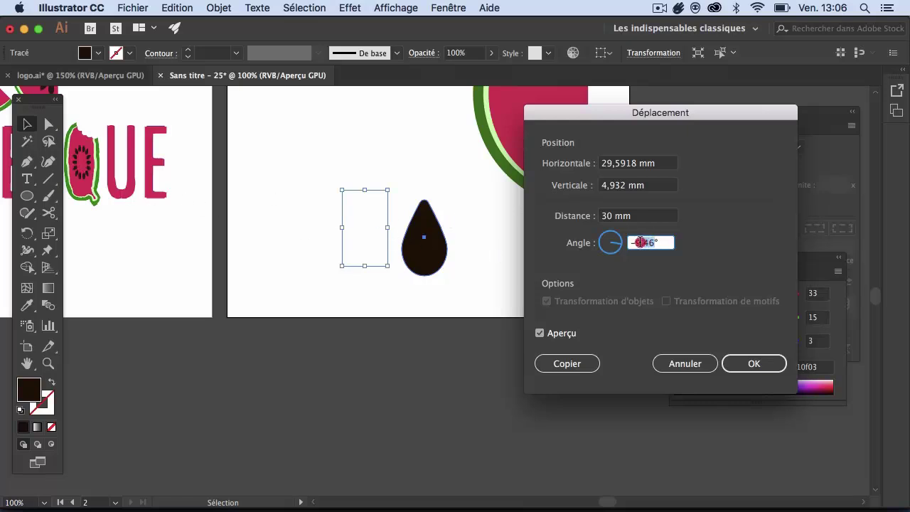
{"action": "type", "text": "-30"}
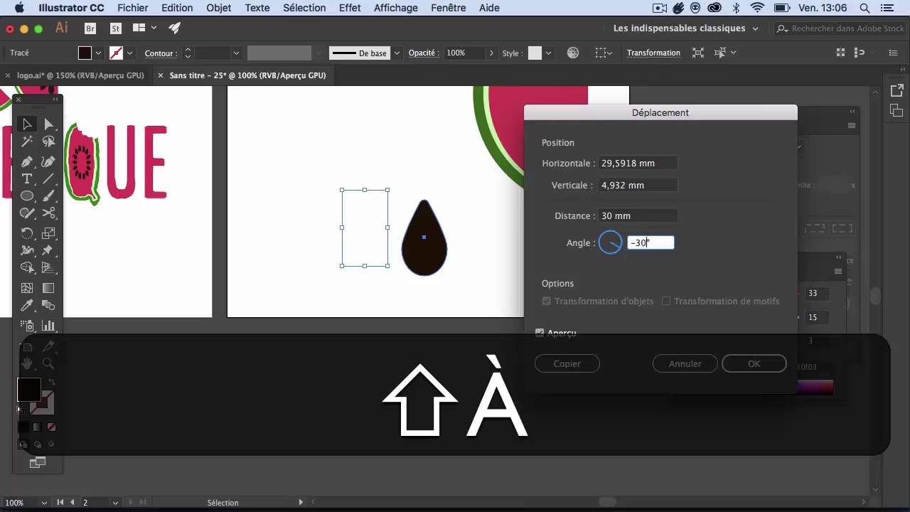
{"action": "left_click", "coordinate": [635, 267]}
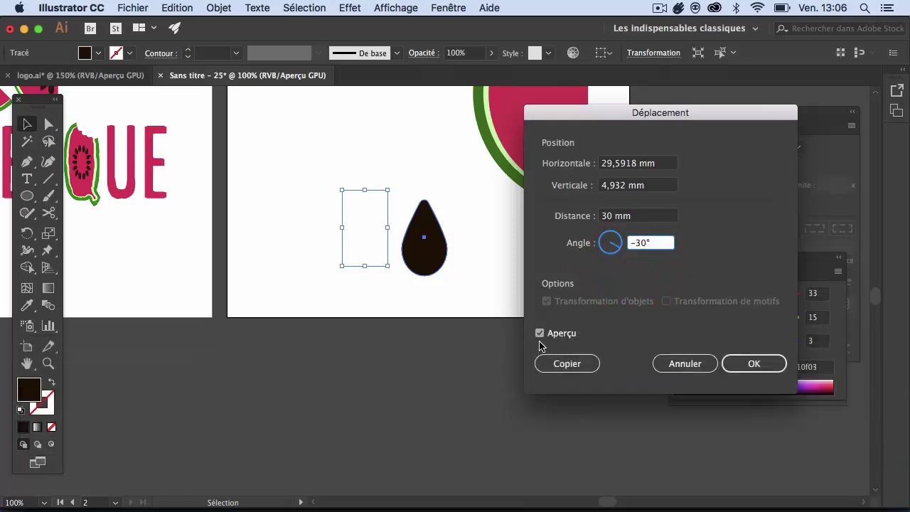
{"action": "left_click", "coordinate": [539, 333]}
{"action": "left_click", "coordinate": [539, 333]}
{"action": "left_click", "coordinate": [539, 332]}
{"action": "left_click", "coordinate": [539, 332]}
{"action": "left_click", "coordinate": [539, 333]}
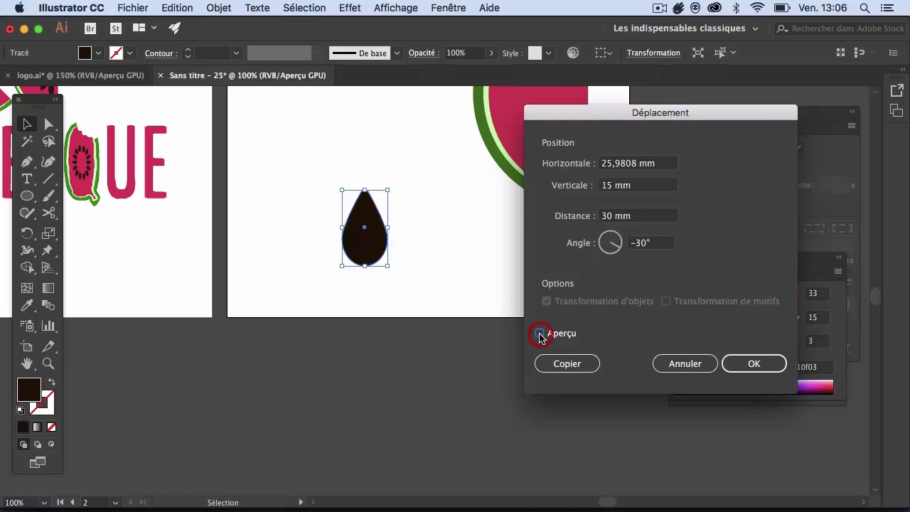
Step: Try a move angle of 0° for the seed with the preview switched back on
{"action": "double_click", "coordinate": [644, 243]}
{"action": "double_click", "coordinate": [632, 243]}
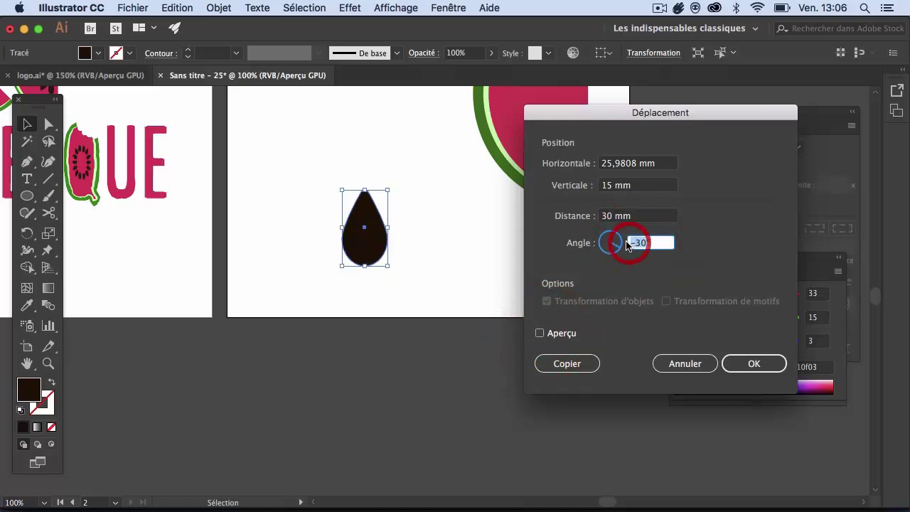
{"action": "type", "text": "0"}
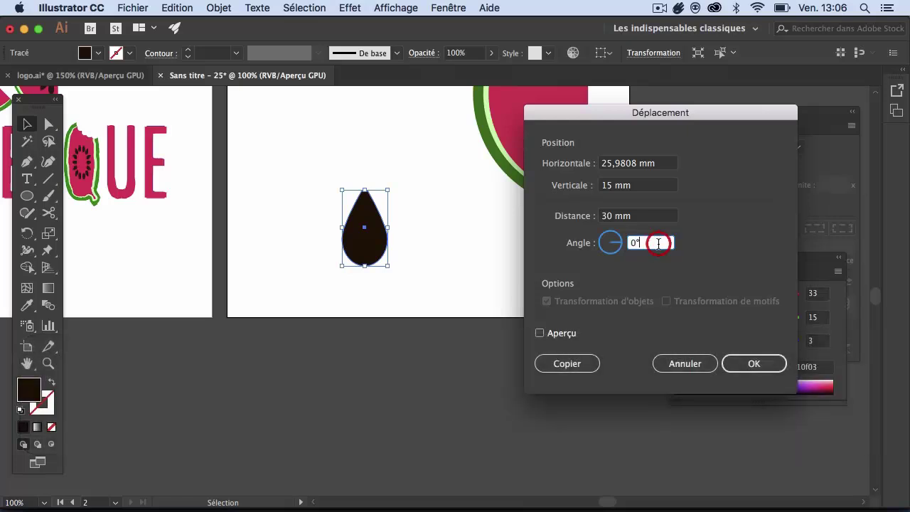
{"action": "left_click", "coordinate": [542, 334]}
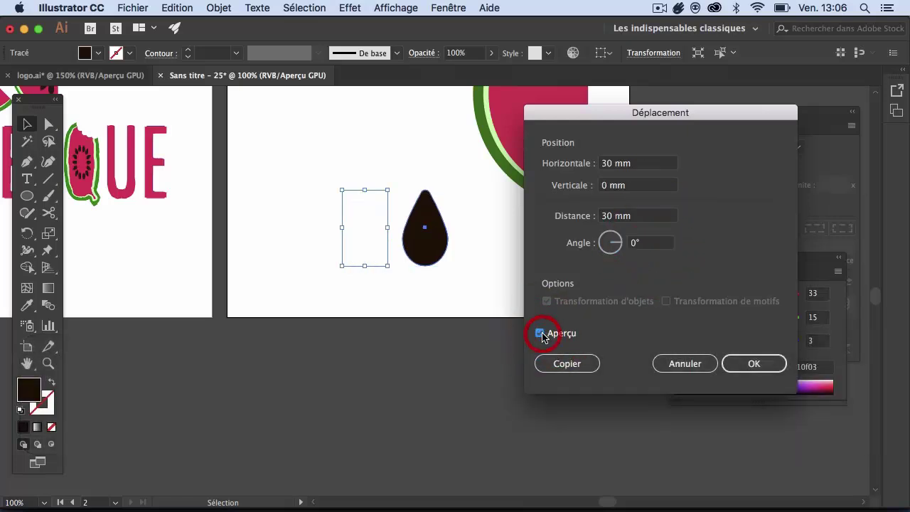
{"action": "left_click", "coordinate": [541, 334]}
{"action": "left_click", "coordinate": [542, 334]}
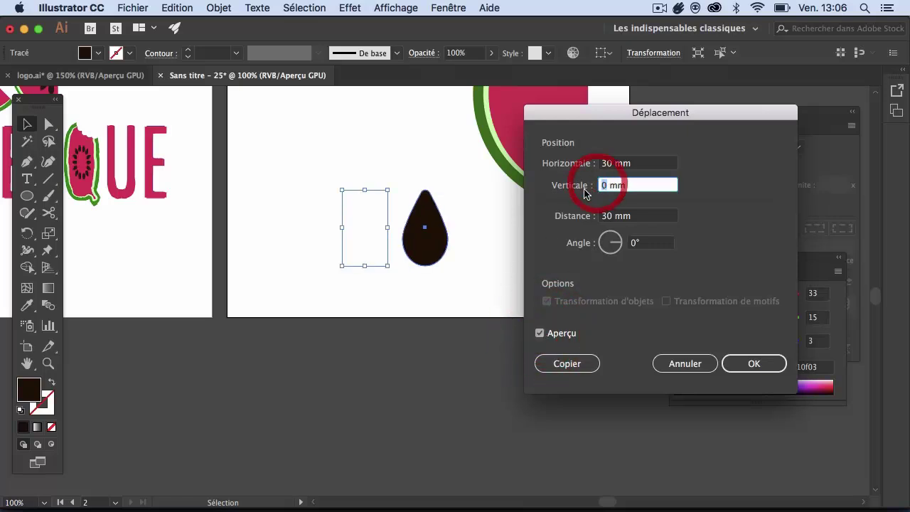
Step: Set the vertical offset to 5 mm, check it in the preview, and create the moved seed as a copy
{"action": "type", "text": "5"}
{"action": "left_click", "coordinate": [540, 334]}
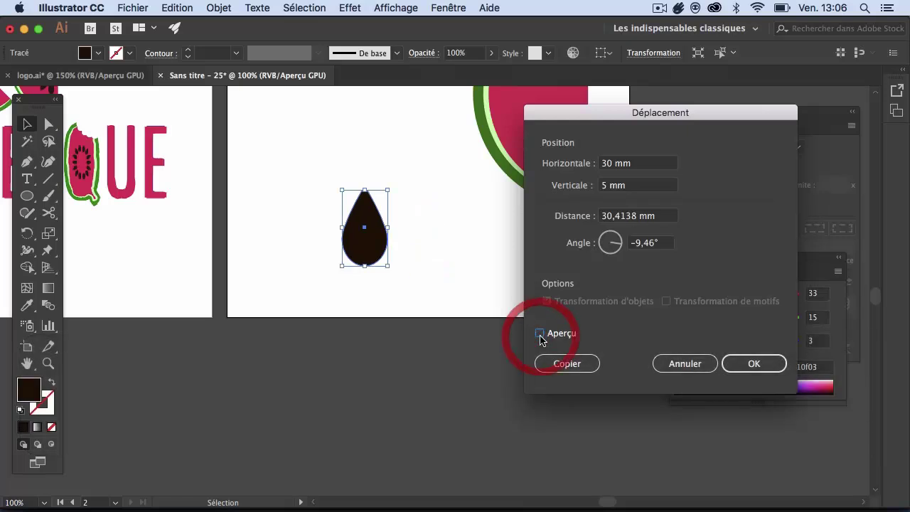
{"action": "left_click", "coordinate": [539, 334]}
{"action": "left_click", "coordinate": [539, 334]}
{"action": "left_click", "coordinate": [539, 334]}
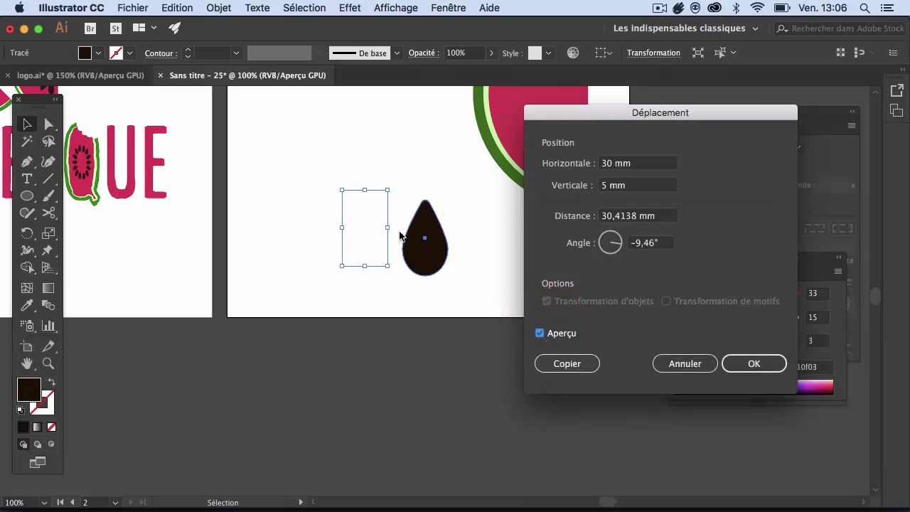
{"action": "left_click", "coordinate": [567, 364]}
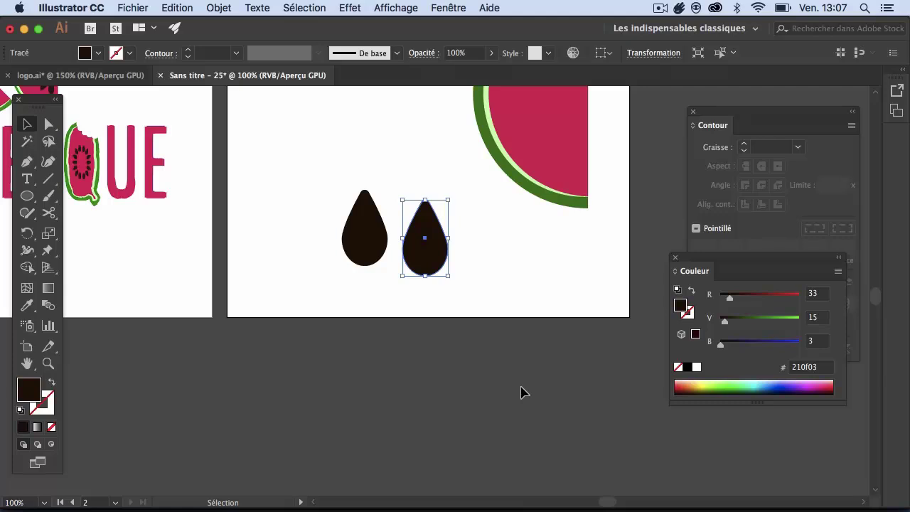
Step: Repeat the copy transformation twice to make a descending row of four seeds, and deselect
{"action": "key", "text": "super"}
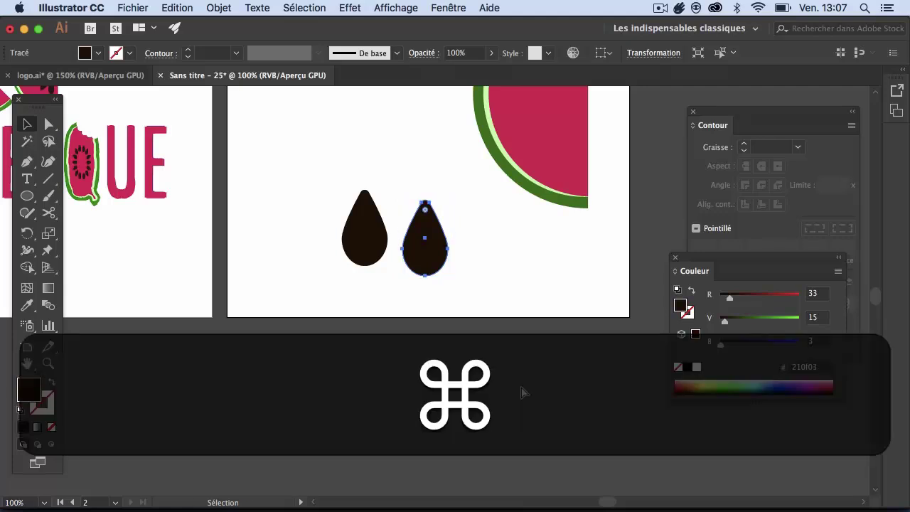
{"action": "key", "text": "super+d"}
{"action": "key", "text": "super+d"}
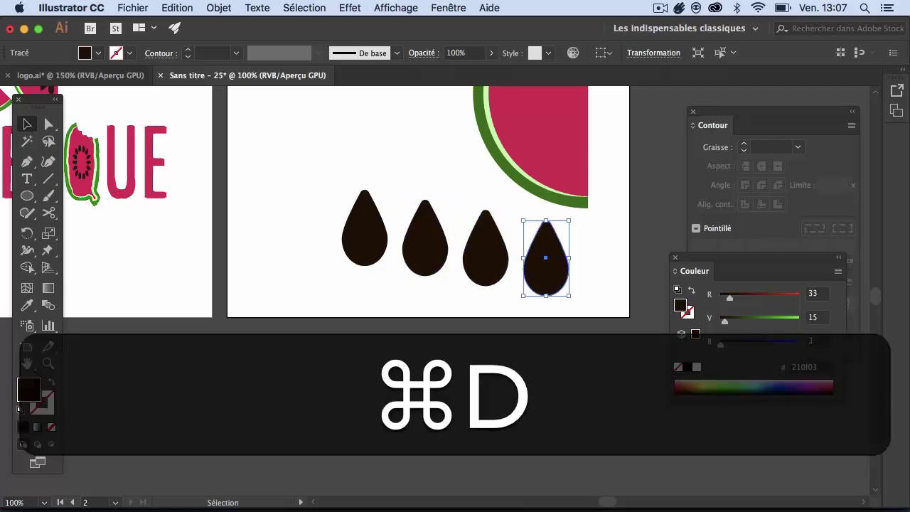
{"action": "left_click", "coordinate": [475, 379]}
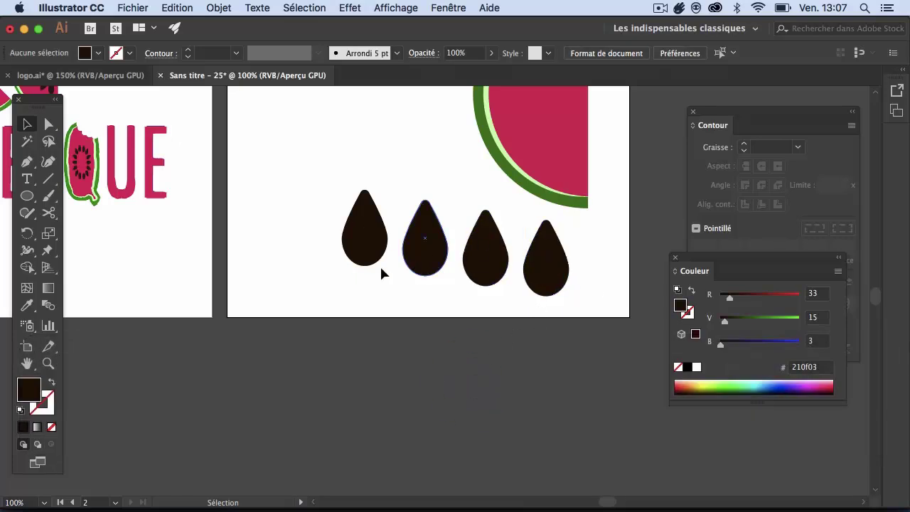
Step: Rotate the second seed in the row by -30° with the preview on, and deselect it
{"action": "key", "text": "space"}
{"action": "left_click_drag", "start_coordinate": [188, 211], "coordinate": [375, 349]}
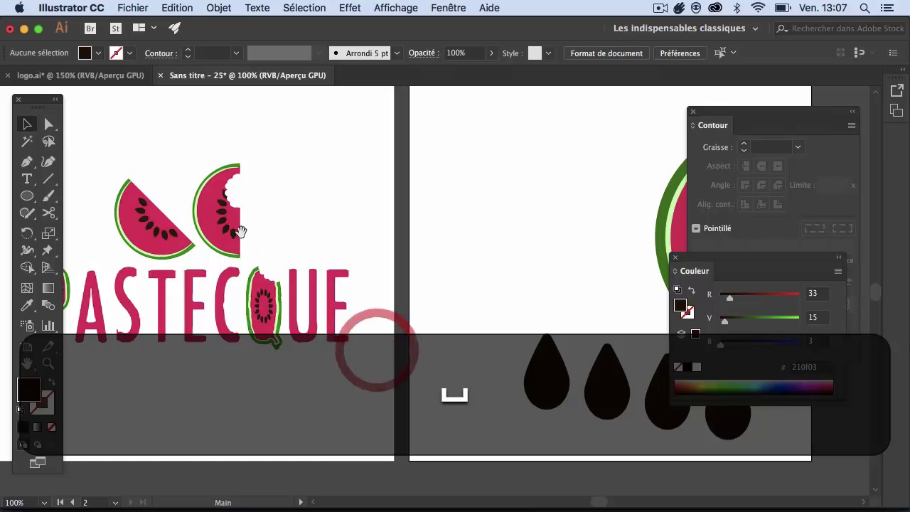
{"action": "left_click_drag", "start_coordinate": [433, 361], "coordinate": [191, 256]}
{"action": "left_click", "coordinate": [355, 277]}
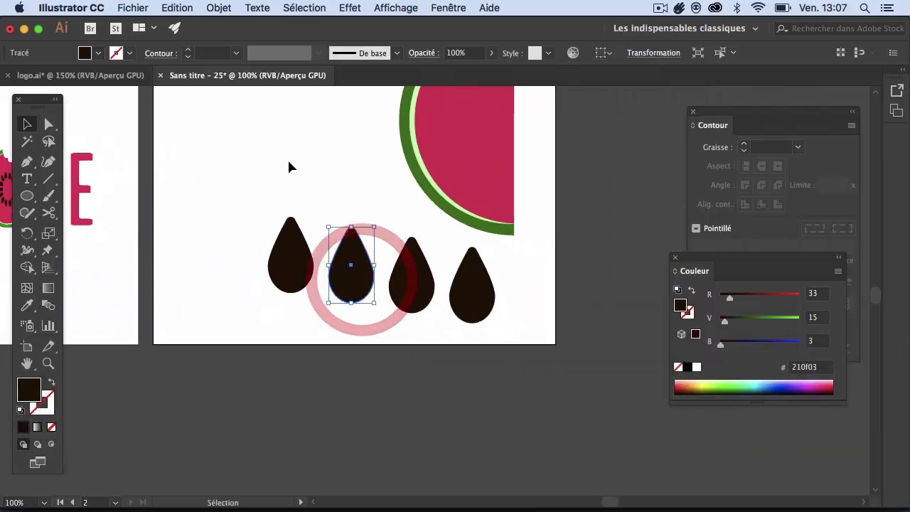
{"action": "left_click", "coordinate": [220, 9]}
{"action": "mouse_move", "coordinate": [237, 26]}
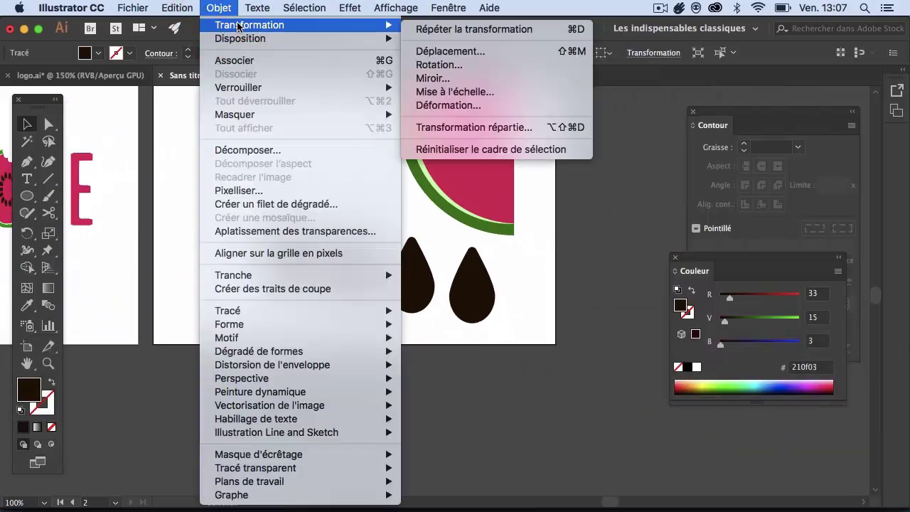
{"action": "left_click", "coordinate": [471, 64]}
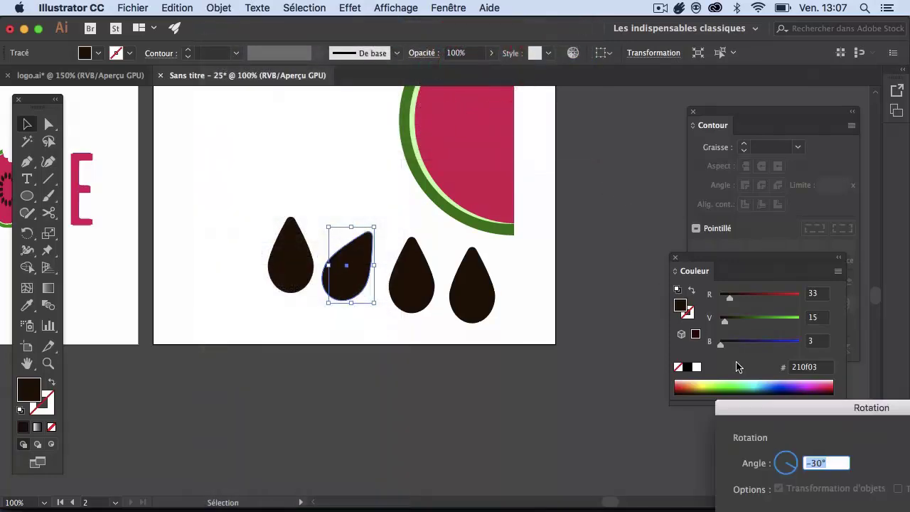
{"action": "left_click_drag", "start_coordinate": [755, 410], "coordinate": [570, 138]}
{"action": "left_click", "coordinate": [546, 248]}
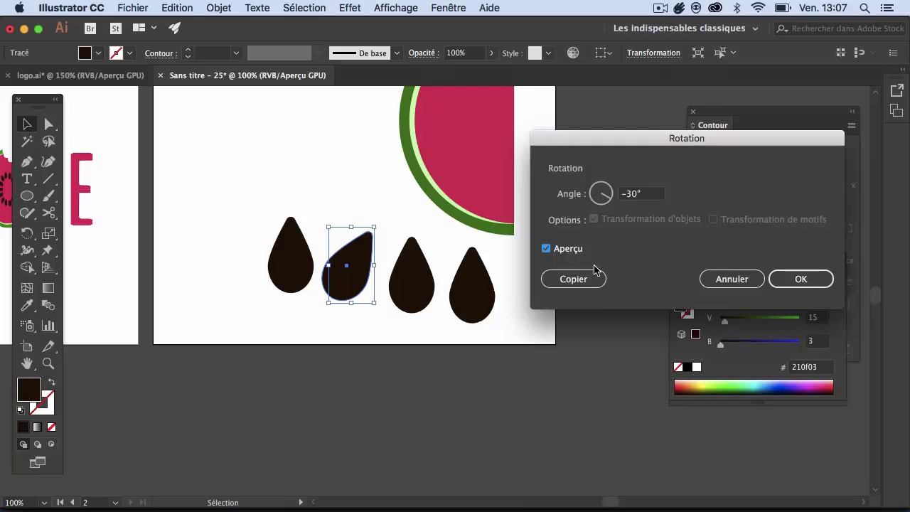
{"action": "left_click", "coordinate": [796, 280]}
{"action": "left_click", "coordinate": [559, 321]}
Step: Rotate the third seed in the row by -60° and deselect it
{"action": "left_click", "coordinate": [425, 297]}
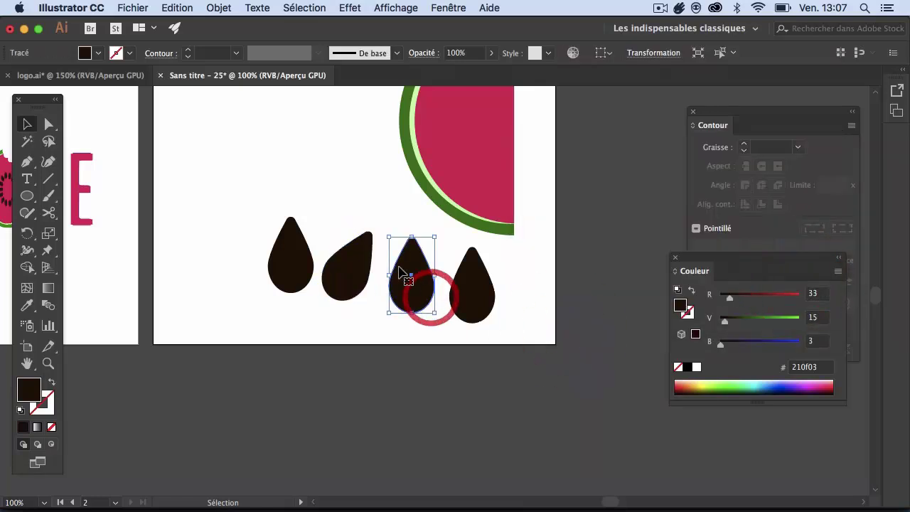
{"action": "left_click", "coordinate": [219, 7]}
{"action": "mouse_move", "coordinate": [376, 25]}
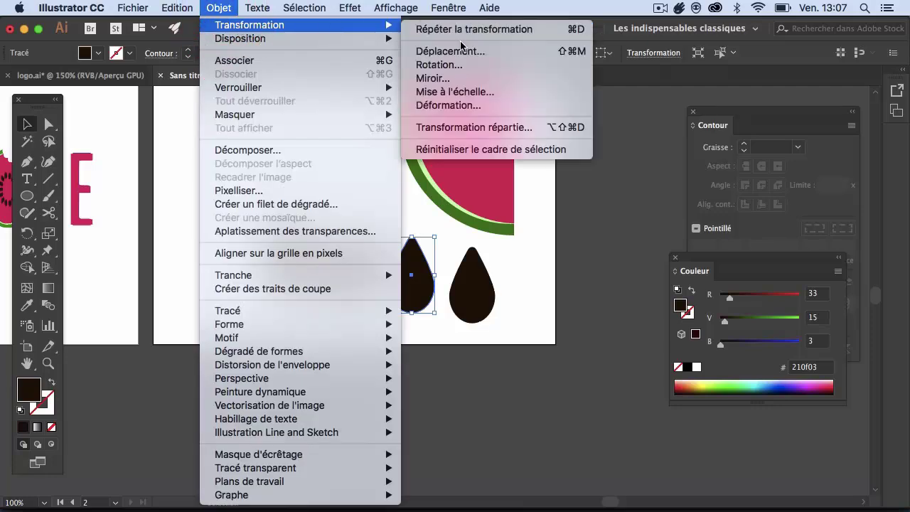
{"action": "left_click", "coordinate": [438, 65]}
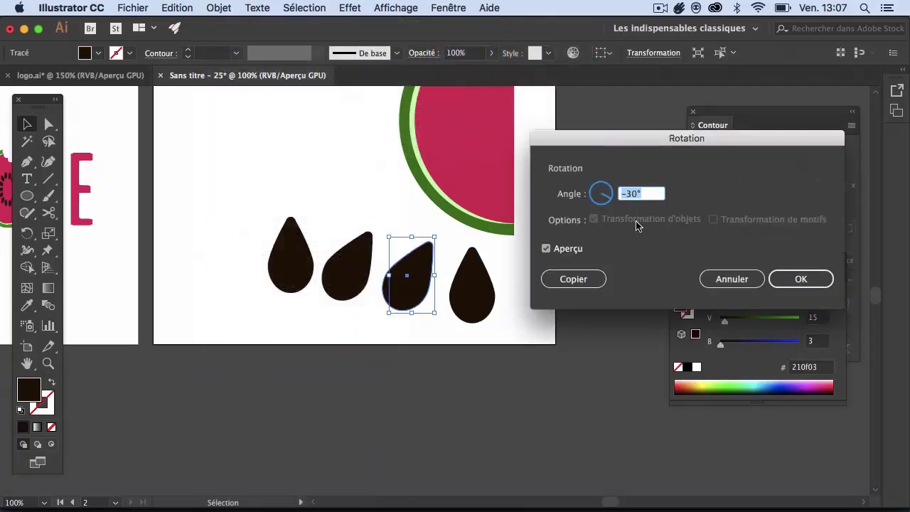
{"action": "type", "text": "-60"}
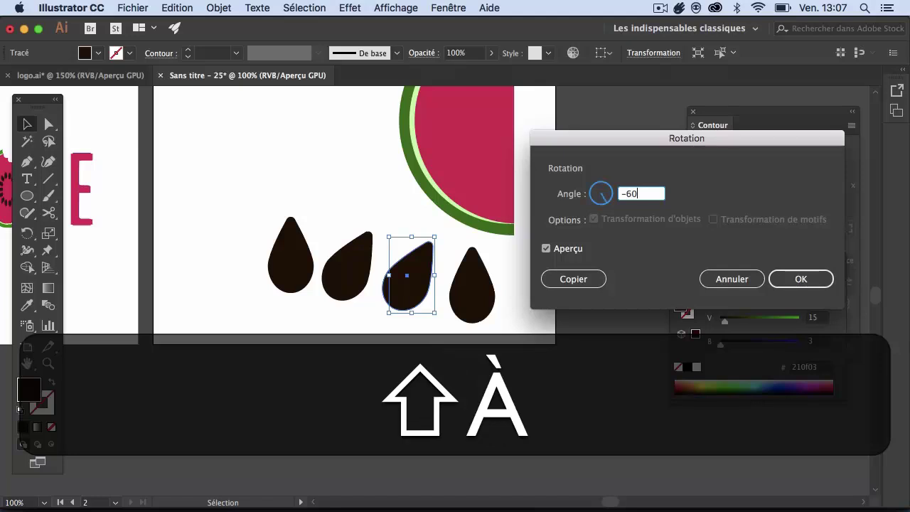
{"action": "key", "text": "shift+Return"}
{"action": "left_click", "coordinate": [519, 339]}
Step: Rotate the fourth seed in the row by -90° and deselect it
{"action": "left_click", "coordinate": [490, 304]}
{"action": "left_click", "coordinate": [221, 8]}
{"action": "mouse_move", "coordinate": [244, 26]}
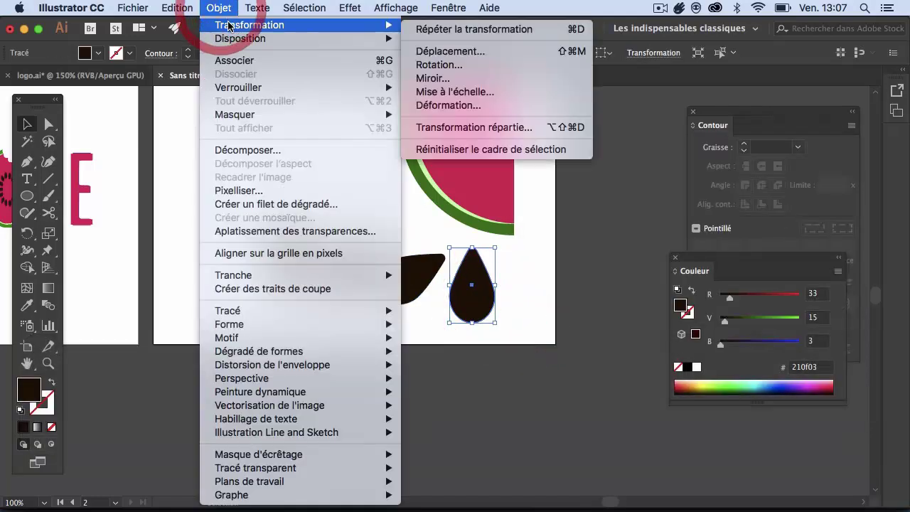
{"action": "left_click", "coordinate": [447, 62]}
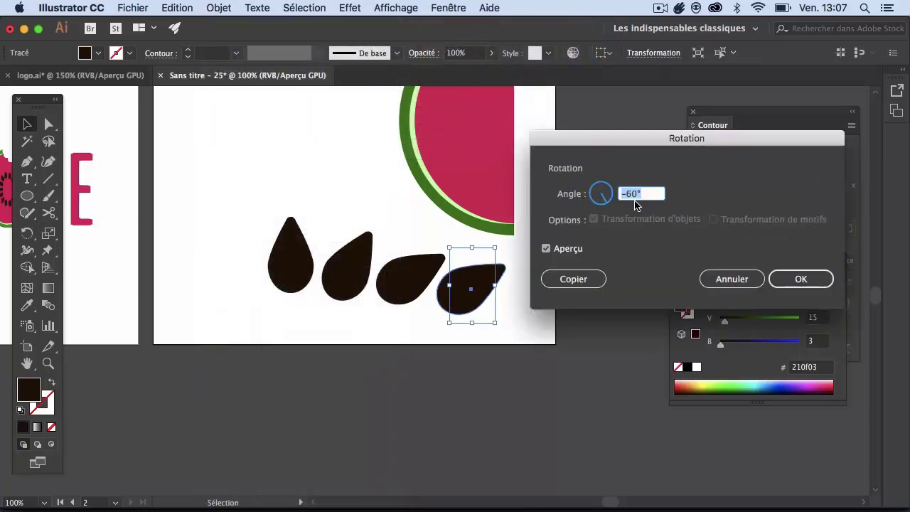
{"action": "left_click", "coordinate": [629, 192]}
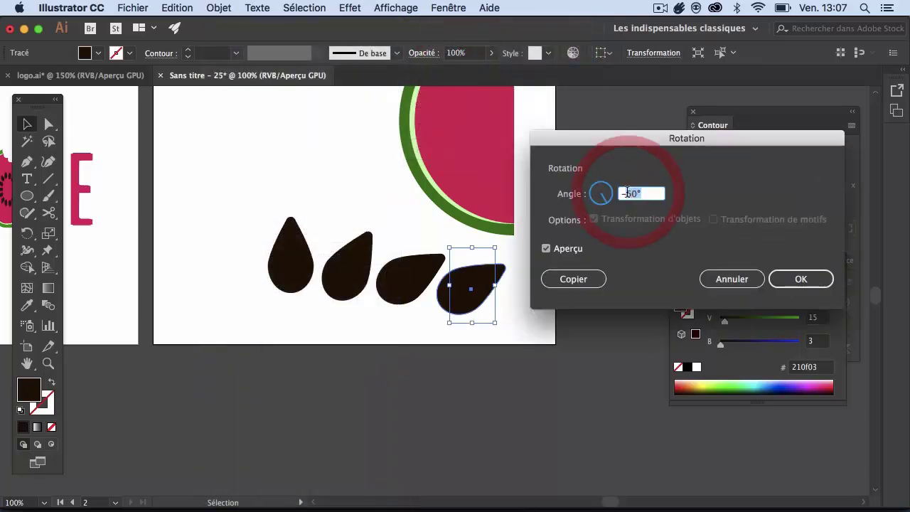
{"action": "type", "text": "90"}
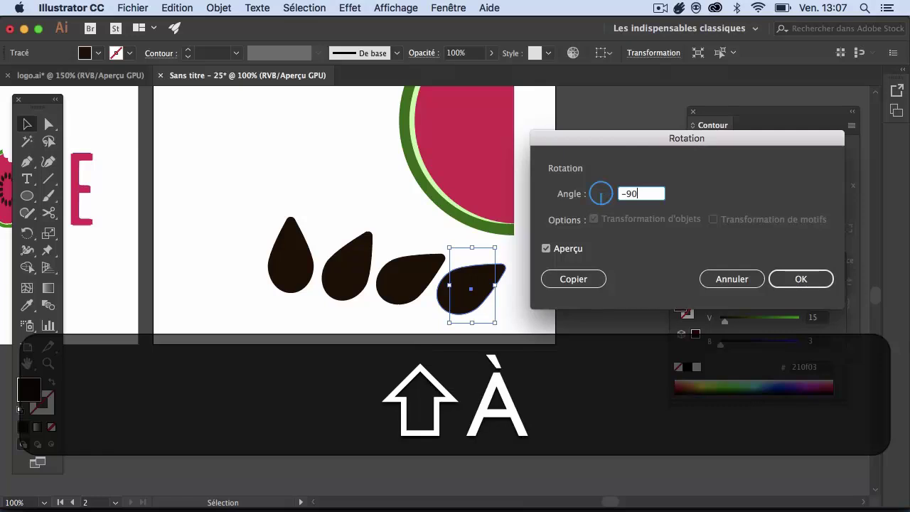
{"action": "key", "text": "shift+Return"}
{"action": "left_click", "coordinate": [474, 356]}
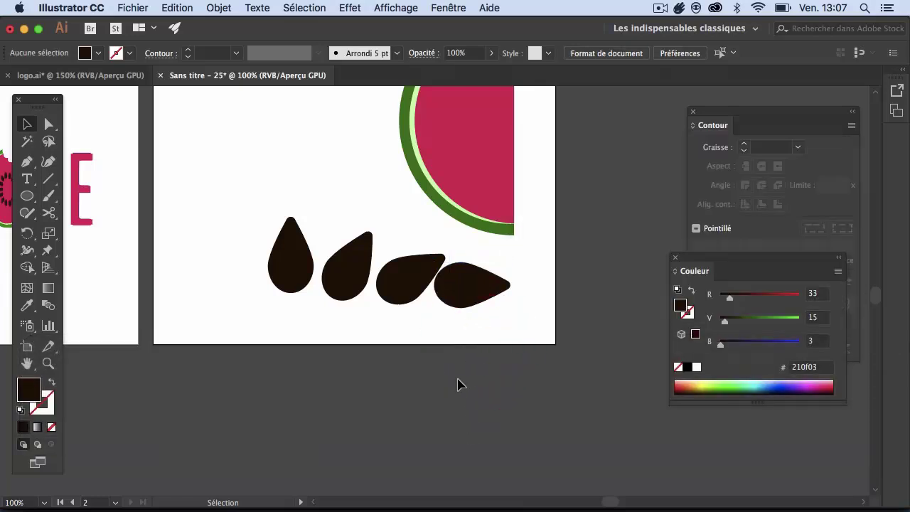
Step: Move the third and fourth seeds down so the row of four seeds follows a descending arc
{"action": "key", "text": "space"}
{"action": "left_click_drag", "start_coordinate": [388, 359], "coordinate": [497, 356]}
{"action": "key", "text": "space"}
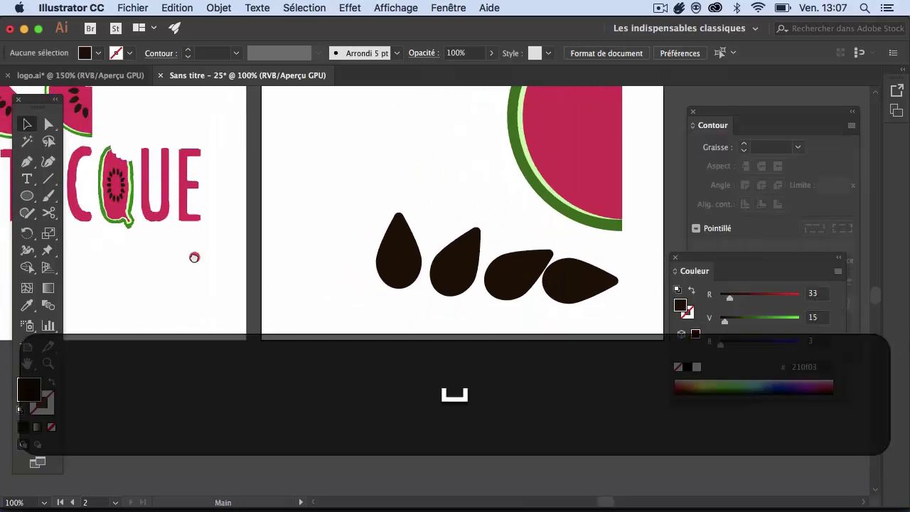
{"action": "left_click_drag", "start_coordinate": [199, 251], "coordinate": [230, 294]}
{"action": "left_click_drag", "start_coordinate": [336, 288], "coordinate": [218, 319]}
{"action": "left_click", "coordinate": [373, 367]}
{"action": "left_click_drag", "start_coordinate": [410, 379], "coordinate": [412, 400]}
{"action": "left_click_drag", "start_coordinate": [493, 374], "coordinate": [486, 441]}
{"action": "left_click", "coordinate": [518, 365]}
{"action": "key", "text": "space"}
{"action": "left_click_drag", "start_coordinate": [511, 346], "coordinate": [550, 278]}
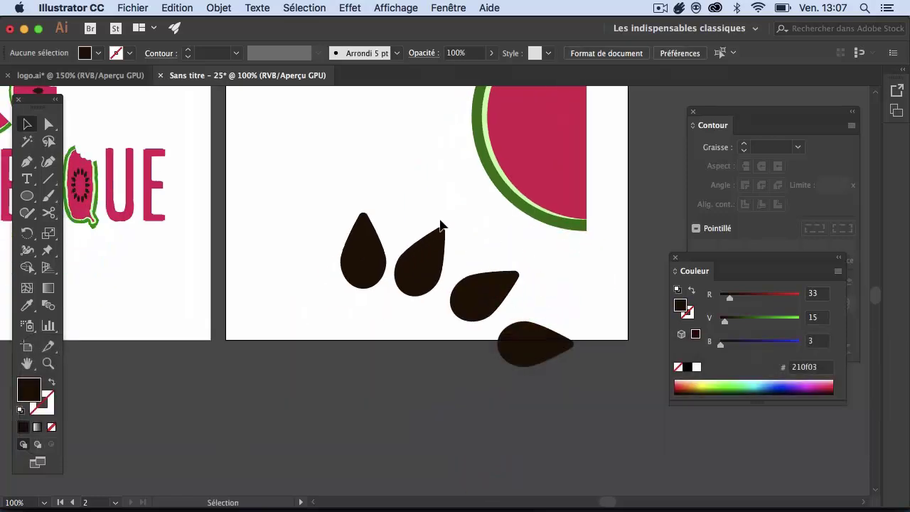
Step: Nudge the upright first seed slightly left to even out its gap to the second seed, and deselect it
{"action": "left_click", "coordinate": [359, 278]}
{"action": "key", "text": "Left"}
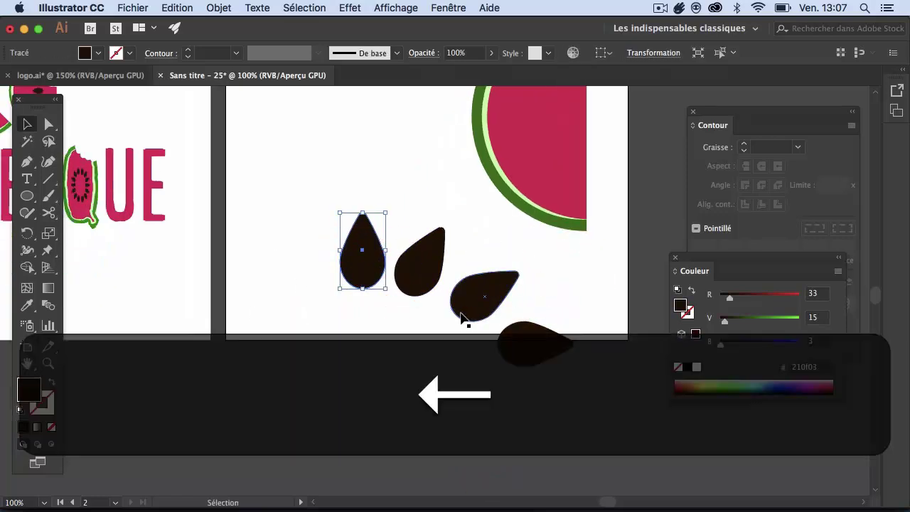
{"action": "left_click", "coordinate": [469, 411]}
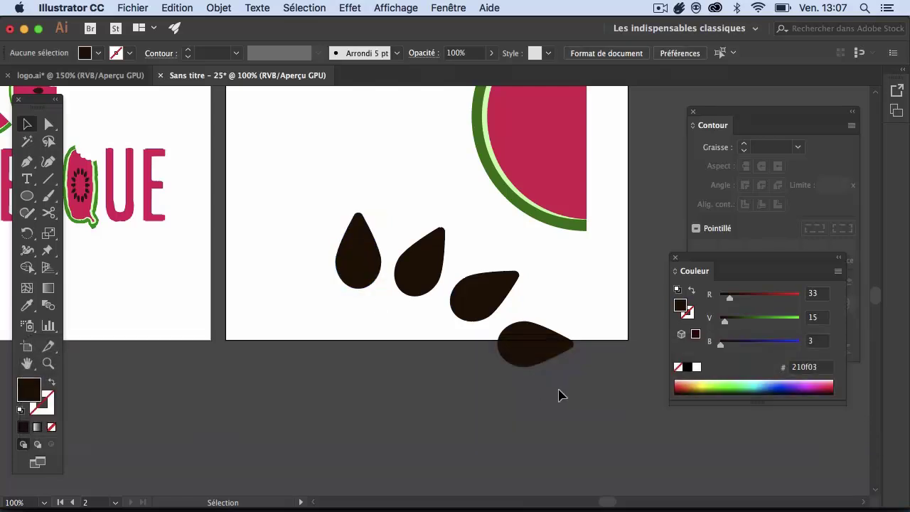
{"action": "left_click_drag", "start_coordinate": [419, 292], "coordinate": [414, 284]}
{"action": "left_click", "coordinate": [524, 410]}
Step: Select the three rotated seeds together and duplicate them to the left of the upright seed
{"action": "left_click", "coordinate": [532, 359]}
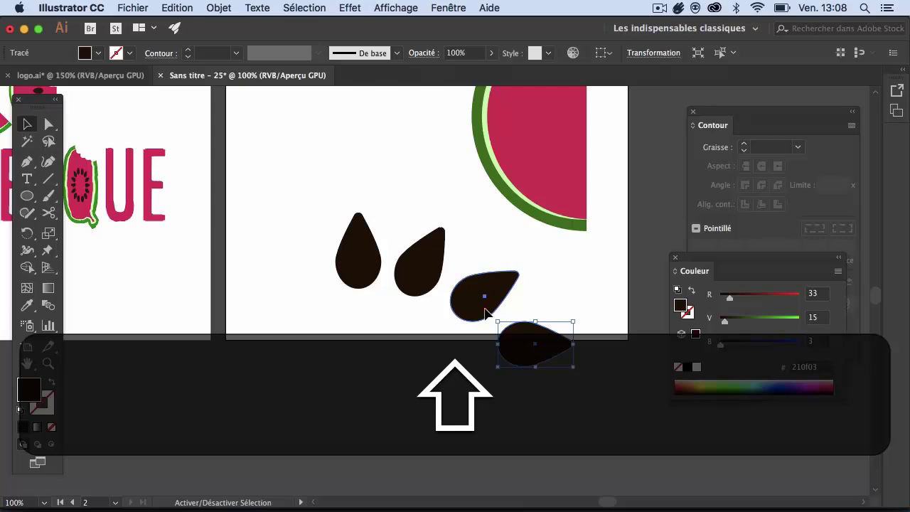
{"action": "left_click", "coordinate": [485, 311], "text": "shift"}
{"action": "left_click", "coordinate": [418, 263], "text": "shift"}
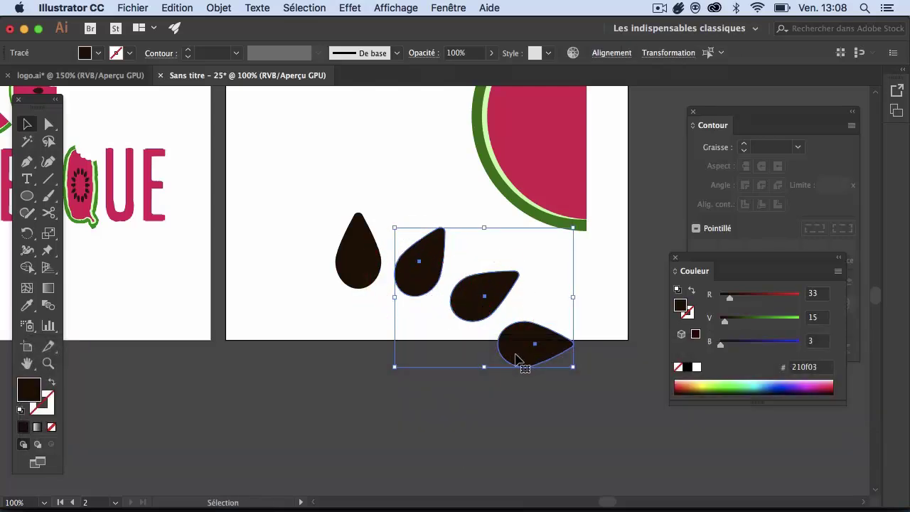
{"action": "key", "text": "alt"}
{"action": "left_click_drag", "start_coordinate": [522, 357], "coordinate": [323, 385]}
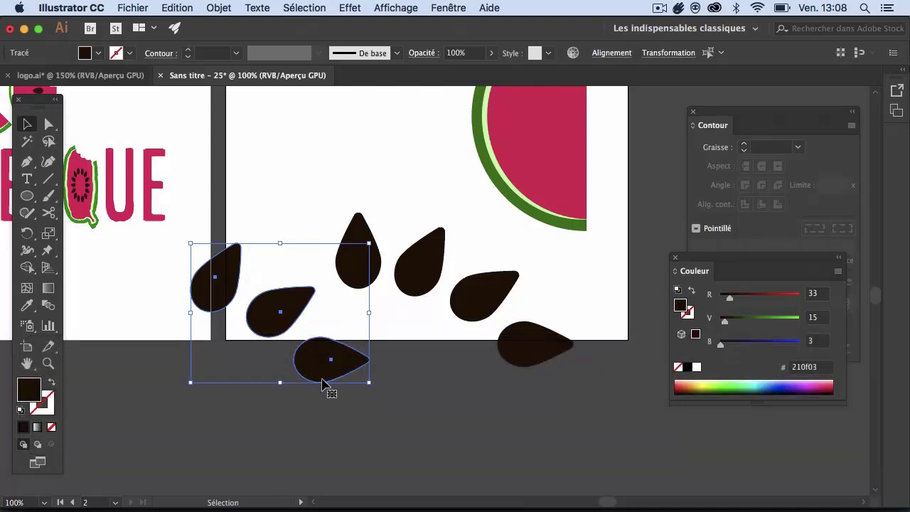
Step: Reflect the three copied seeds across the vertical axis with the preview on
{"action": "right_click", "coordinate": [321, 382]}
{"action": "mouse_move", "coordinate": [406, 444]}
{"action": "mouse_move", "coordinate": [411, 427]}
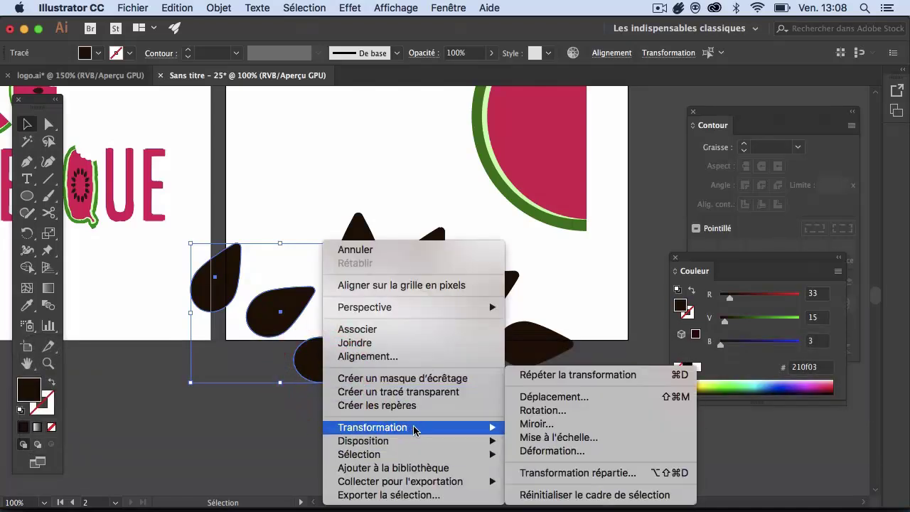
{"action": "left_click", "coordinate": [542, 426]}
{"action": "left_click_drag", "start_coordinate": [849, 323], "coordinate": [526, 178]}
{"action": "left_click", "coordinate": [535, 221]}
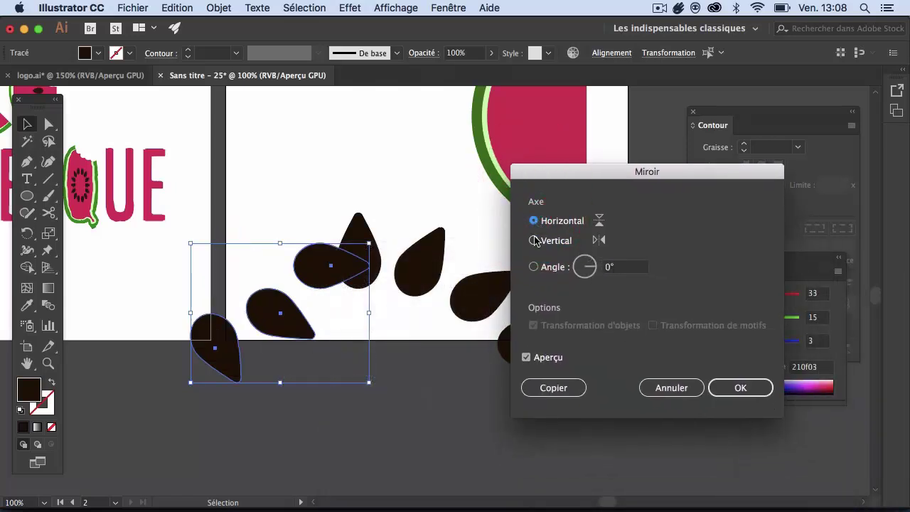
{"action": "left_click", "coordinate": [534, 241]}
{"action": "left_click", "coordinate": [732, 387]}
Step: Position the mirrored seeds left of the upright seed to complete a symmetrical arc, and deselect
{"action": "left_click_drag", "start_coordinate": [349, 304], "coordinate": [294, 290]}
{"action": "key", "text": "Right"}
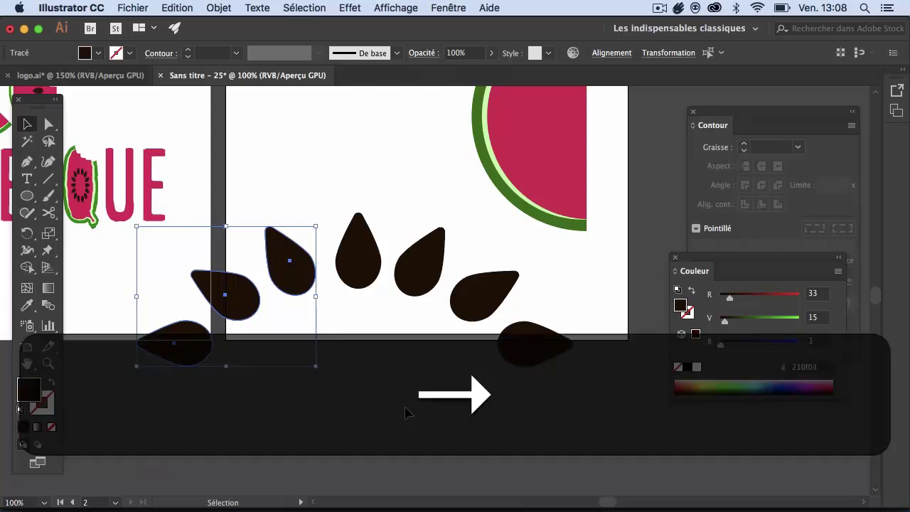
{"action": "left_click", "coordinate": [405, 415]}
Step: Select all seven seeds of the arc, undoing the trial quarter-turn rotation that omitted the centre seed
{"action": "key", "text": "space"}
{"action": "left_click_drag", "start_coordinate": [365, 433], "coordinate": [512, 490]}
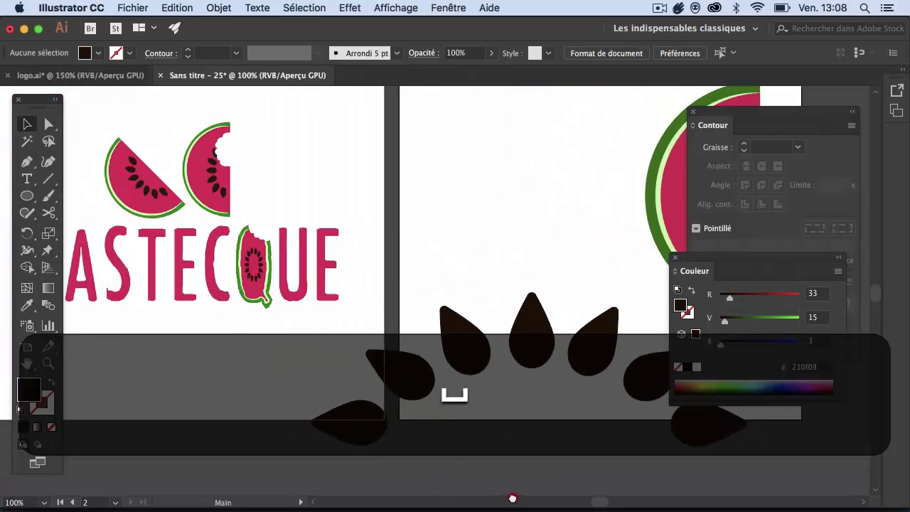
{"action": "key", "text": "space"}
{"action": "left_click_drag", "start_coordinate": [469, 291], "coordinate": [266, 233]}
{"action": "left_click_drag", "start_coordinate": [137, 314], "coordinate": [144, 308]}
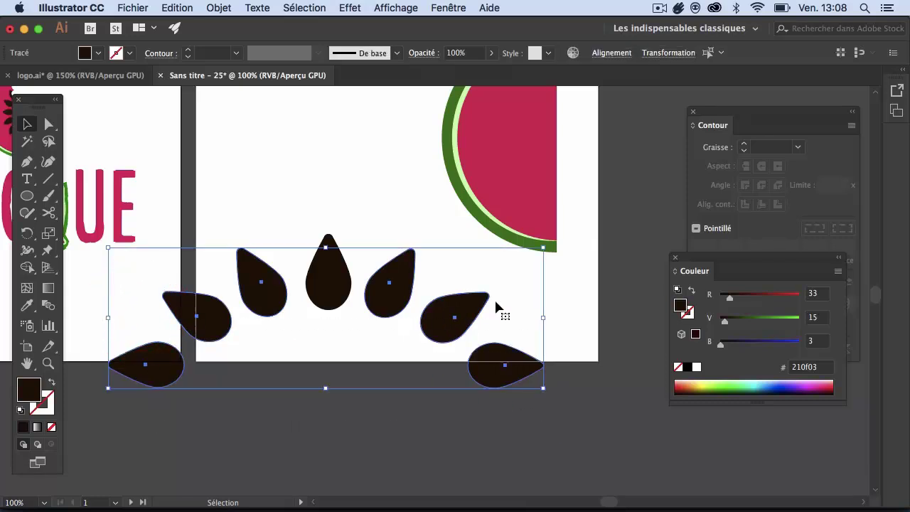
{"action": "left_click_drag", "start_coordinate": [559, 245], "coordinate": [284, 197]}
{"action": "key", "text": "shift"}
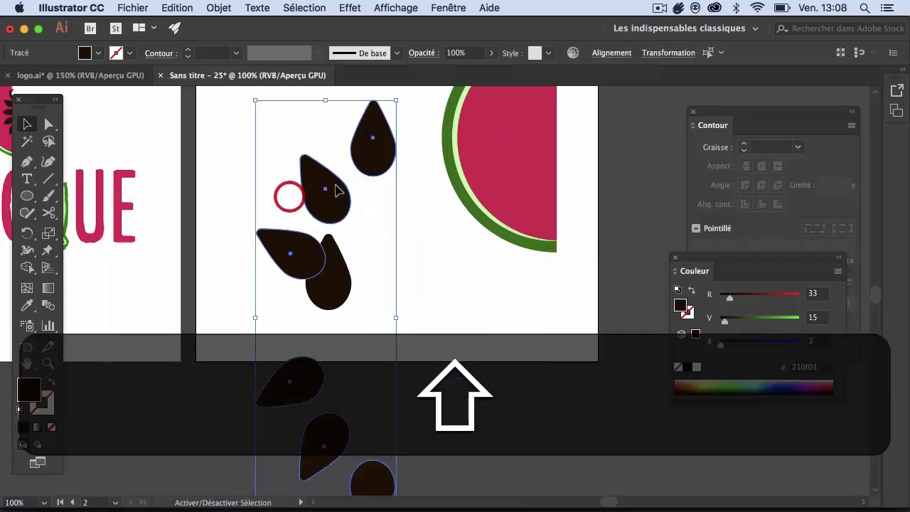
{"action": "key", "text": "shift+super+z"}
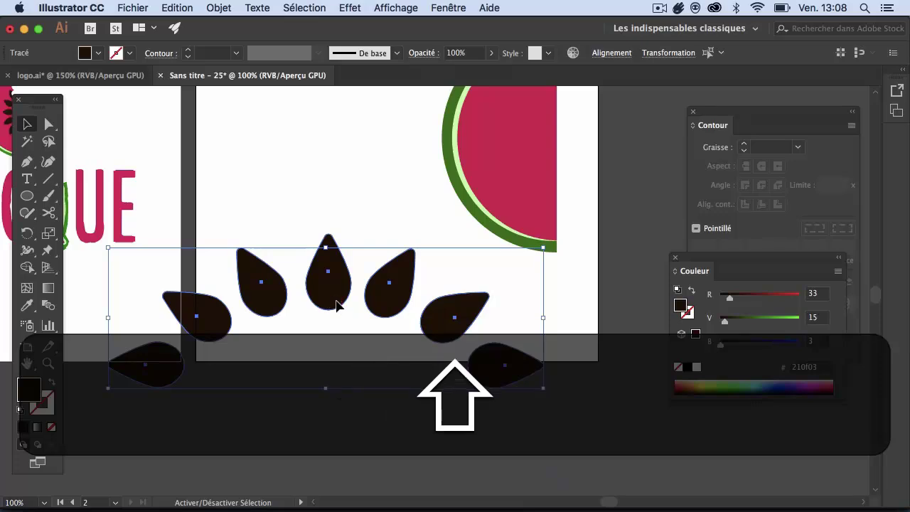
Step: Rotate the whole seed arc a quarter turn counterclockwise at a reduced size and place it on the slice's red flesh
{"action": "left_click_drag", "start_coordinate": [543, 247], "coordinate": [219, 264]}
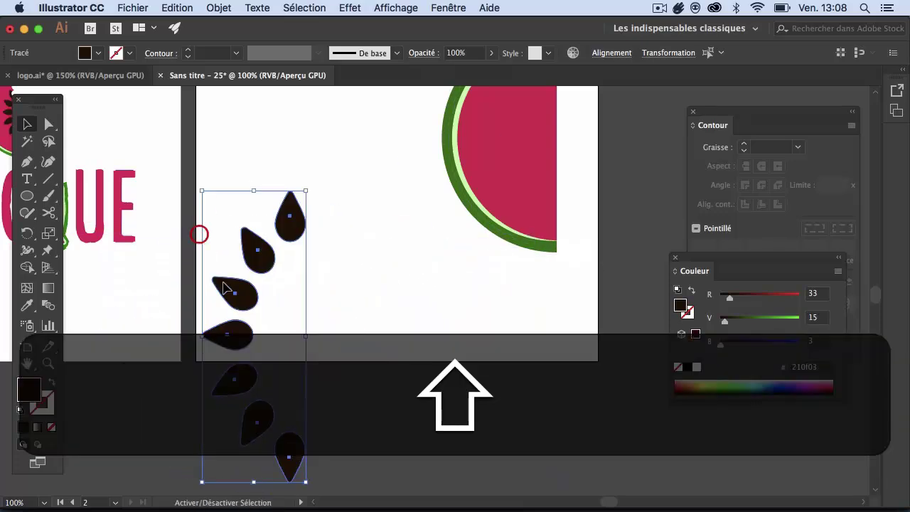
{"action": "left_click_drag", "start_coordinate": [264, 319], "coordinate": [362, 248]}
{"action": "key", "text": "space"}
{"action": "left_click_drag", "start_coordinate": [436, 390], "coordinate": [419, 353]}
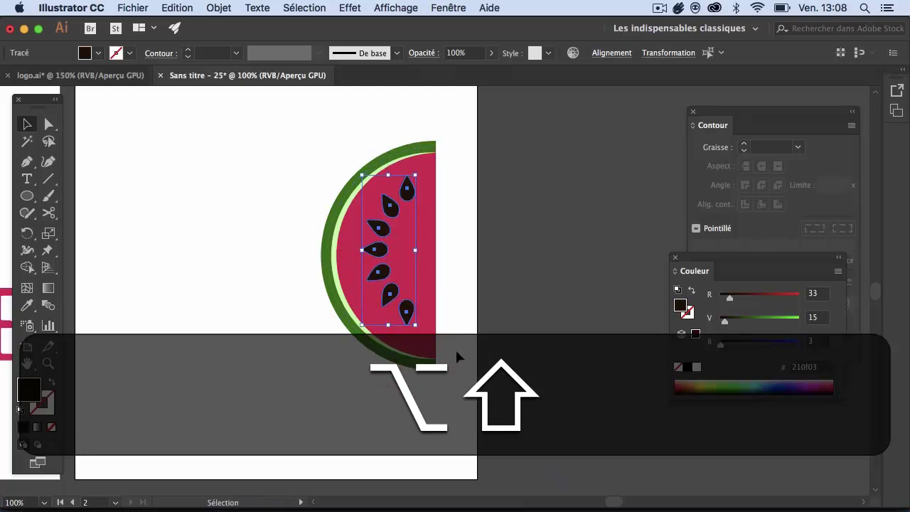
Step: Nudge the seed arc right and slightly down on the red flesh, closer to the slice's straight edge, and deselect
{"action": "key", "text": "Right"}
{"action": "key", "text": "Down"}
{"action": "key", "text": "Right"}
{"action": "key", "text": "Right"}
{"action": "key", "text": "Right"}
{"action": "key", "text": "Right"}
{"action": "key", "text": "Right"}
{"action": "key", "text": "Right"}
{"action": "key", "text": "Right"}
{"action": "key", "text": "Right"}
{"action": "key", "text": "Right"}
{"action": "key", "text": "Right"}
{"action": "key", "text": "Right"}
{"action": "key", "text": "Right"}
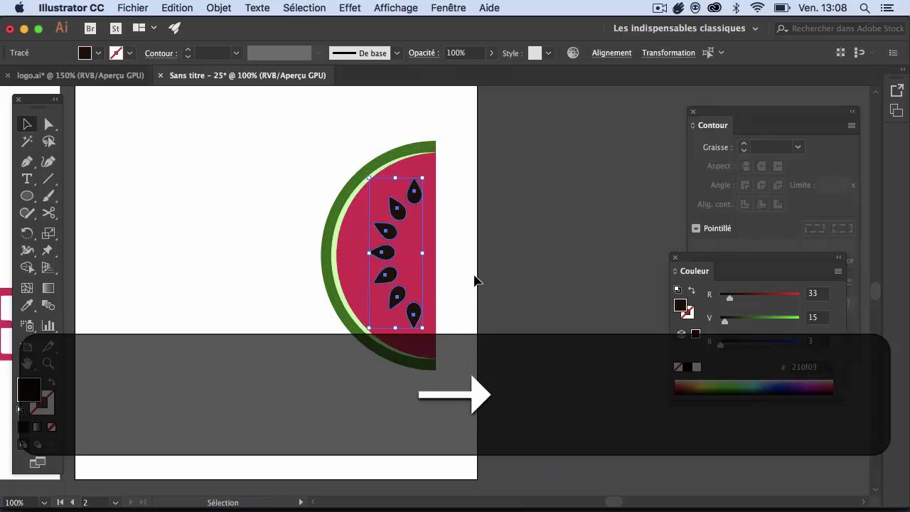
{"action": "key", "text": "Right"}
{"action": "key", "text": "Down"}
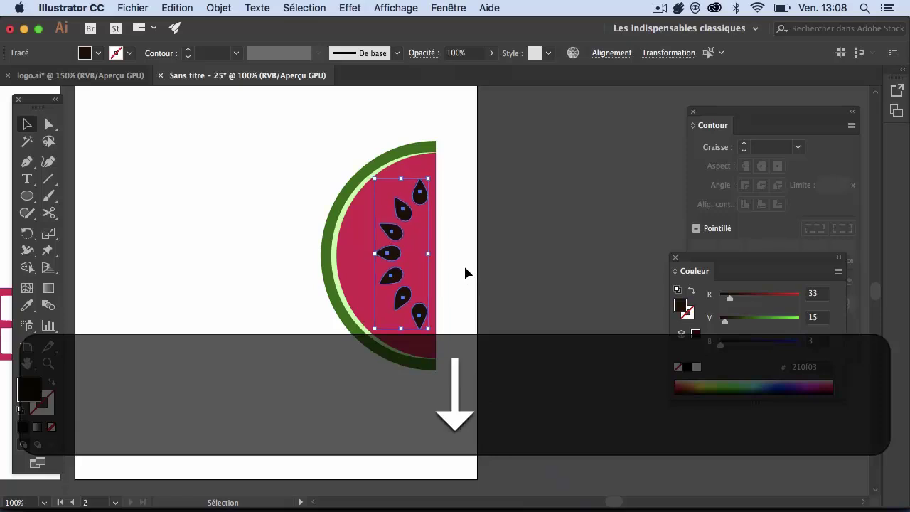
{"action": "left_click", "coordinate": [465, 271]}
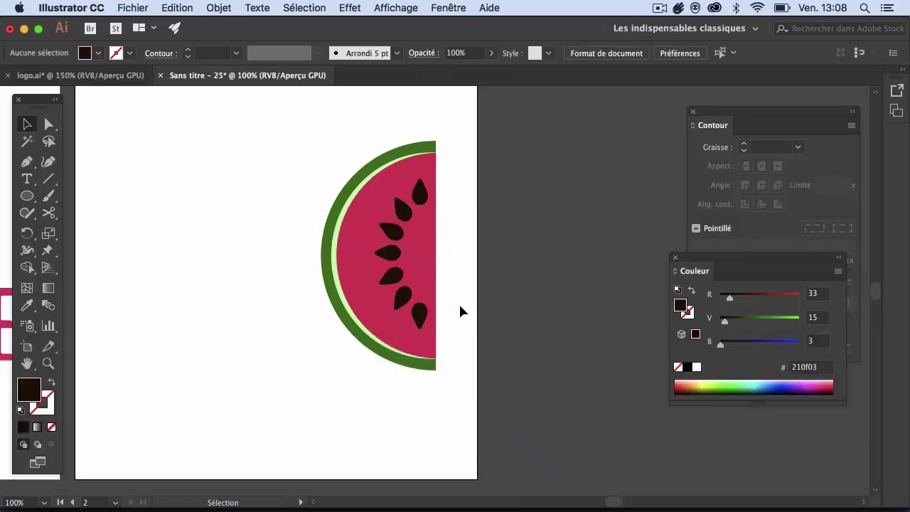
Step: Select all seven seeds on the slice and group them
{"action": "key", "text": "space"}
{"action": "left_click_drag", "start_coordinate": [281, 361], "coordinate": [475, 364]}
{"action": "left_click_drag", "start_coordinate": [334, 357], "coordinate": [361, 341]}
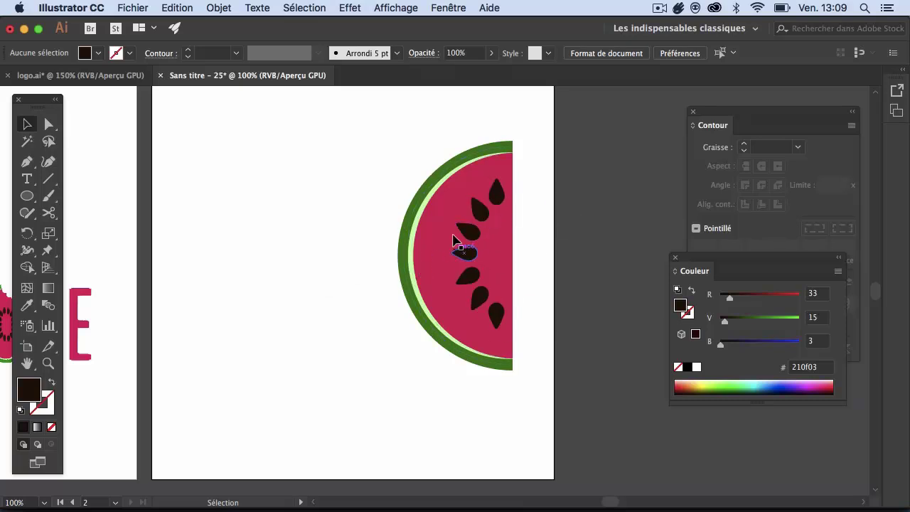
{"action": "left_click", "coordinate": [497, 313]}
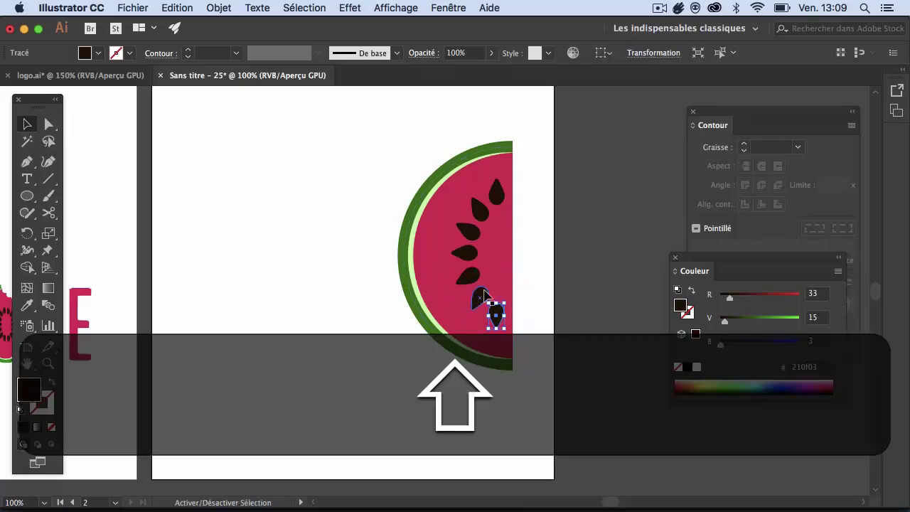
{"action": "left_click", "coordinate": [481, 296], "text": "shift"}
{"action": "left_click", "coordinate": [468, 276], "text": "shift"}
{"action": "left_click", "coordinate": [463, 253], "text": "shift"}
{"action": "left_click", "coordinate": [475, 228], "text": "shift"}
{"action": "left_click", "coordinate": [480, 210], "text": "shift"}
{"action": "left_click", "coordinate": [496, 190], "text": "shift"}
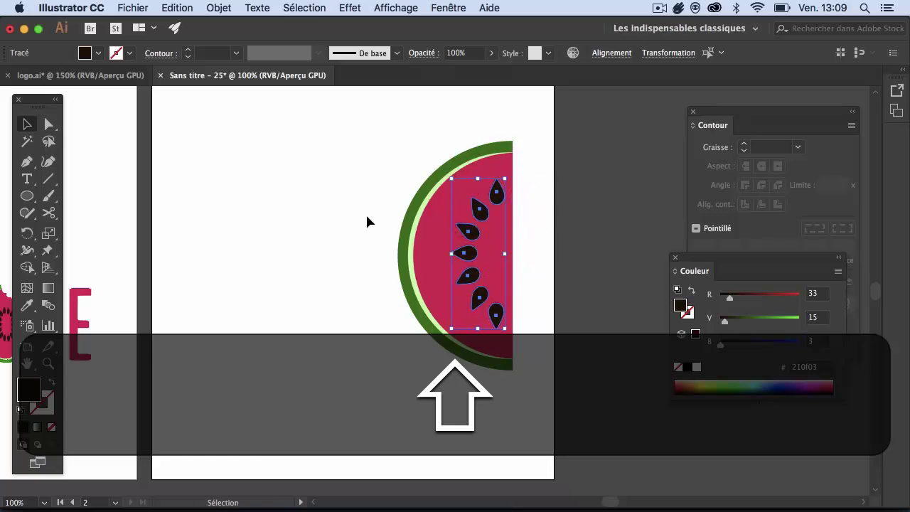
{"action": "left_click", "coordinate": [218, 8]}
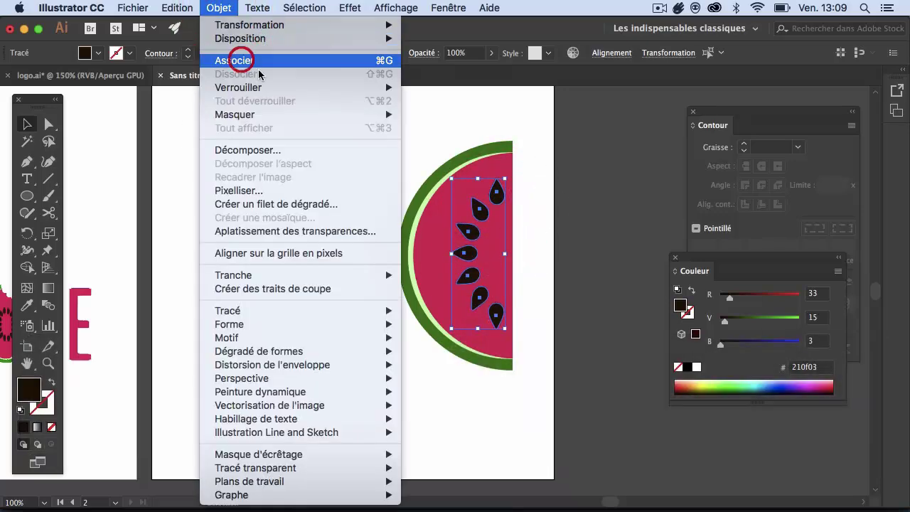
{"action": "left_click", "coordinate": [238, 60]}
{"action": "left_click", "coordinate": [285, 211]}
Step: Test the seed group by moving it up on the slice, and undo the move
{"action": "left_click_drag", "start_coordinate": [464, 253], "coordinate": [463, 251]}
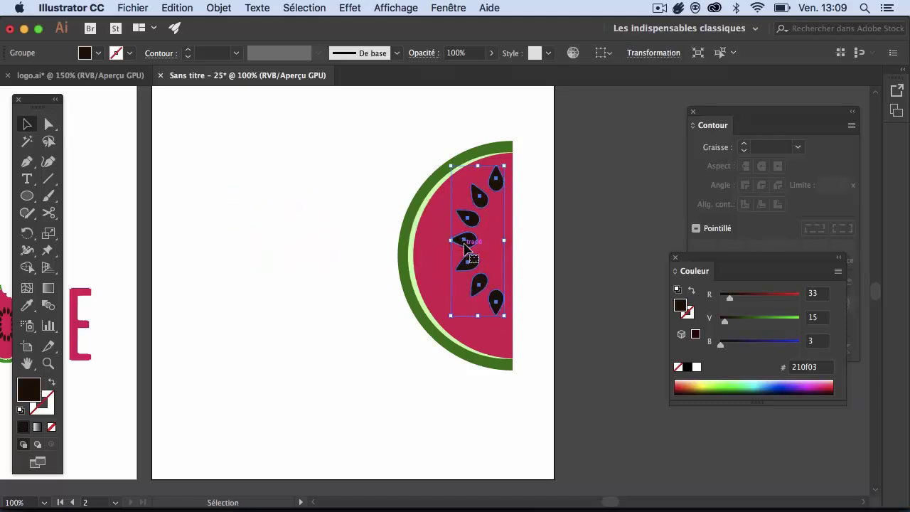
{"action": "key", "text": "super+z"}
{"action": "left_click", "coordinate": [554, 272]}
Step: Align the rind, flesh and seed group vertically on their centres, and deselect
{"action": "left_click_drag", "start_coordinate": [548, 290], "coordinate": [364, 188]}
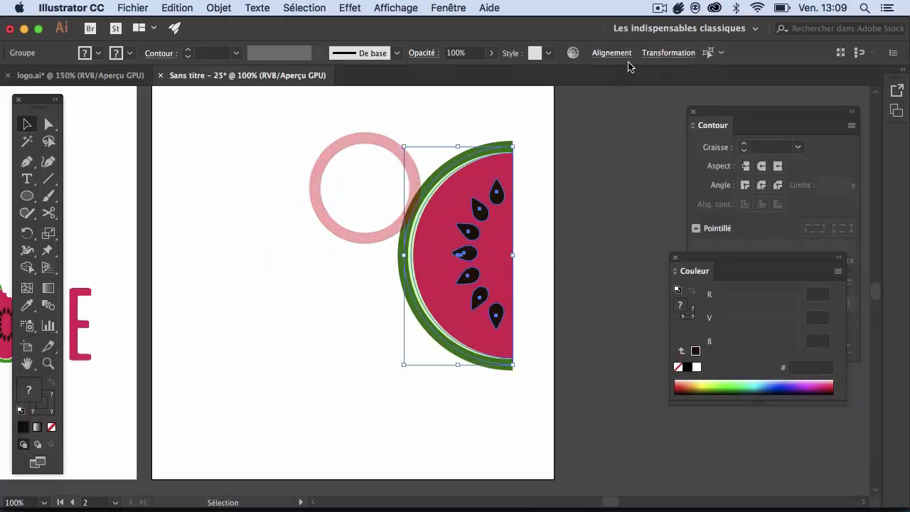
{"action": "left_click", "coordinate": [620, 54]}
{"action": "left_click", "coordinate": [594, 92]}
{"action": "left_click", "coordinate": [559, 249]}
{"action": "left_click", "coordinate": [562, 316]}
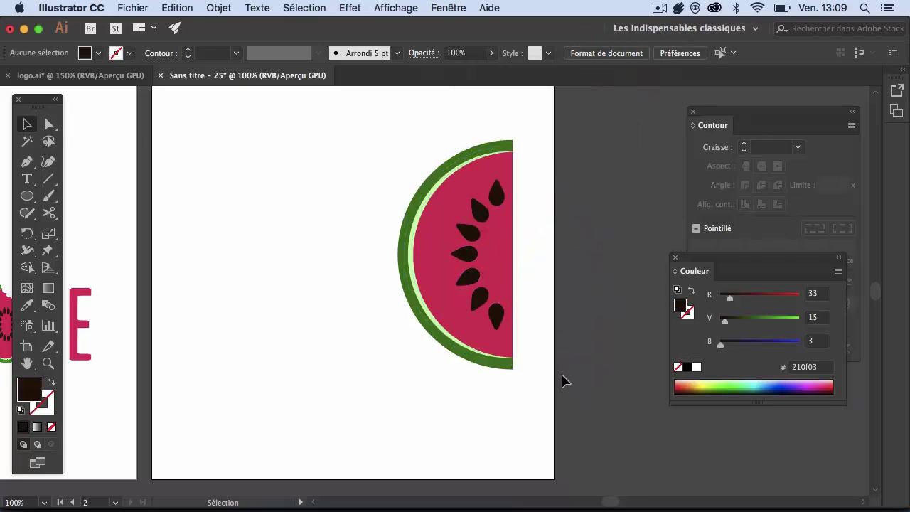
Step: Shrink the seed group proportionally around its centre, nudge it slightly right, and deselect it
{"action": "left_click_drag", "start_coordinate": [512, 372], "coordinate": [307, 332]}
{"action": "left_click", "coordinate": [463, 249]}
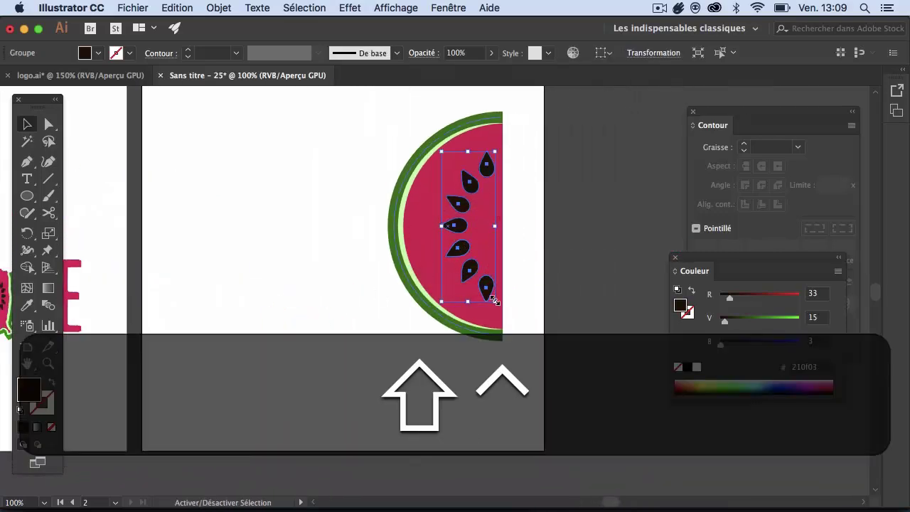
{"action": "left_click_drag", "start_coordinate": [495, 303], "coordinate": [489, 288]}
{"action": "key", "text": "Right"}
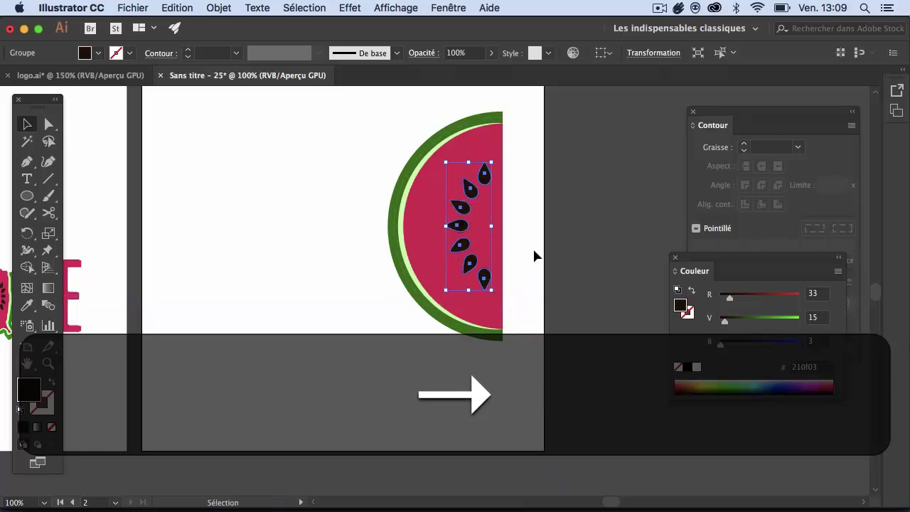
{"action": "left_click", "coordinate": [535, 248]}
{"action": "key", "text": "space"}
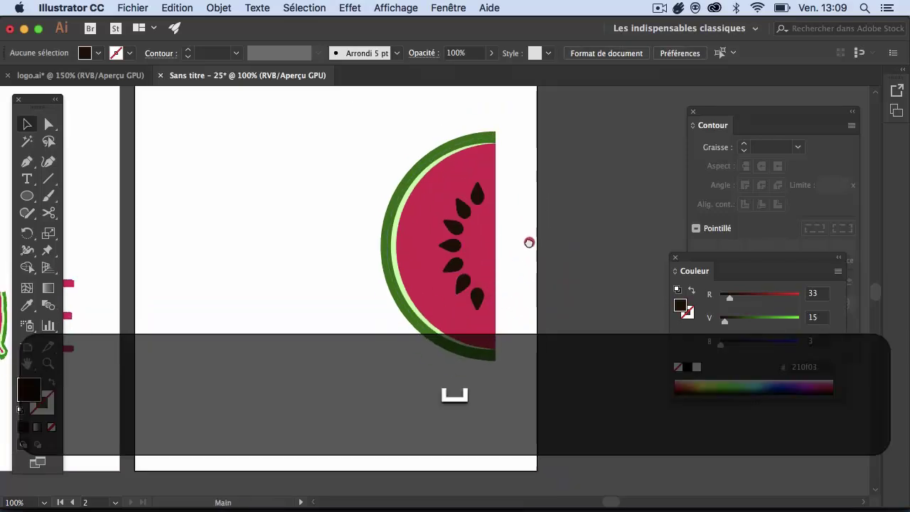